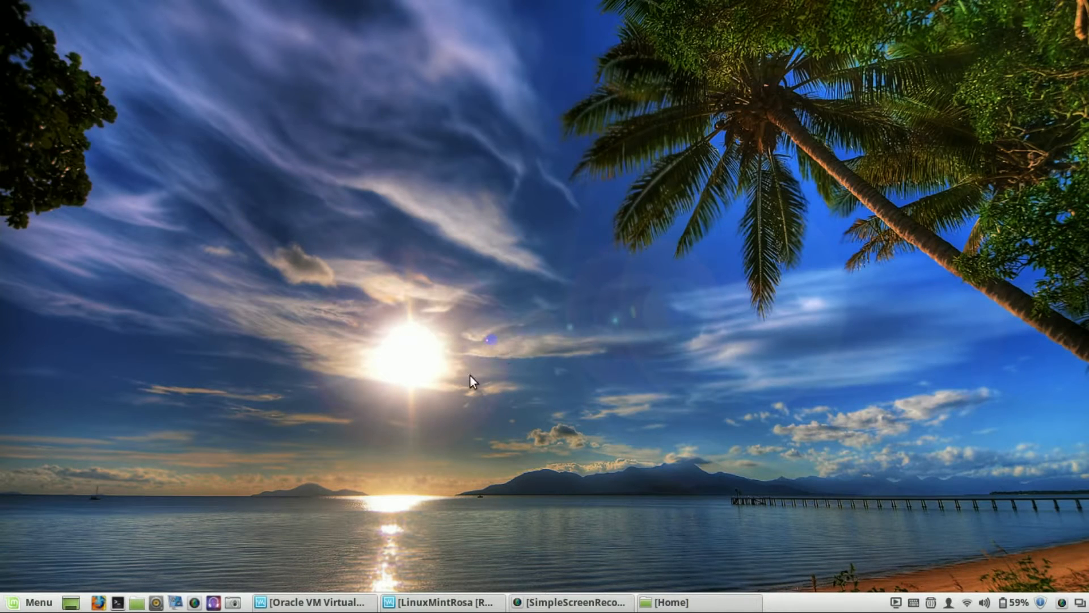
Put the running LinuxMintRosa VM window into full-screen mode via View > Full-screen Mode.
click(346, 602)
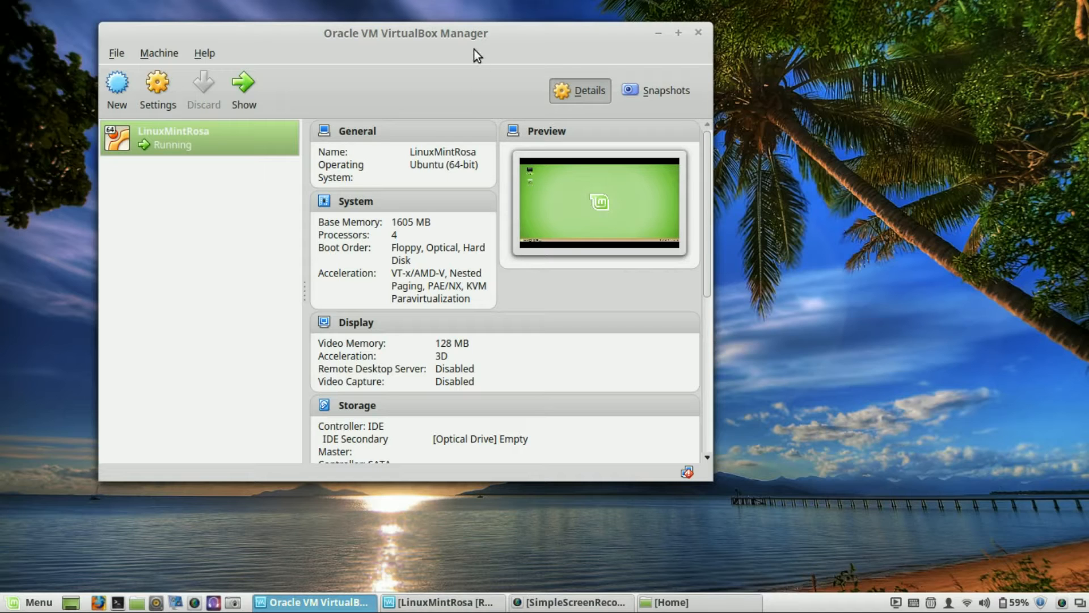
drag(498, 34, 418, 68)
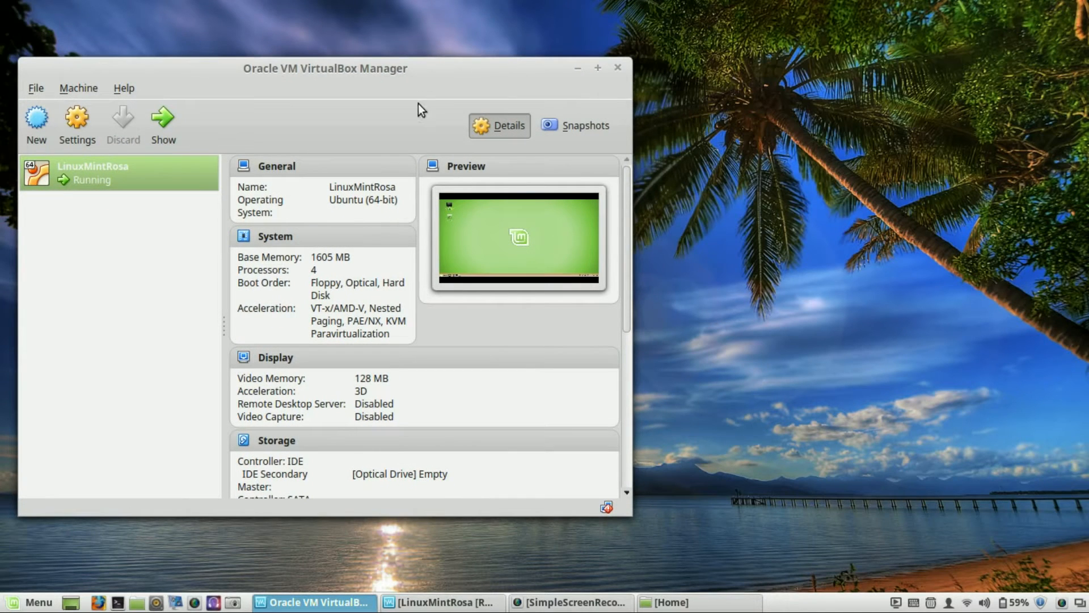
click(413, 603)
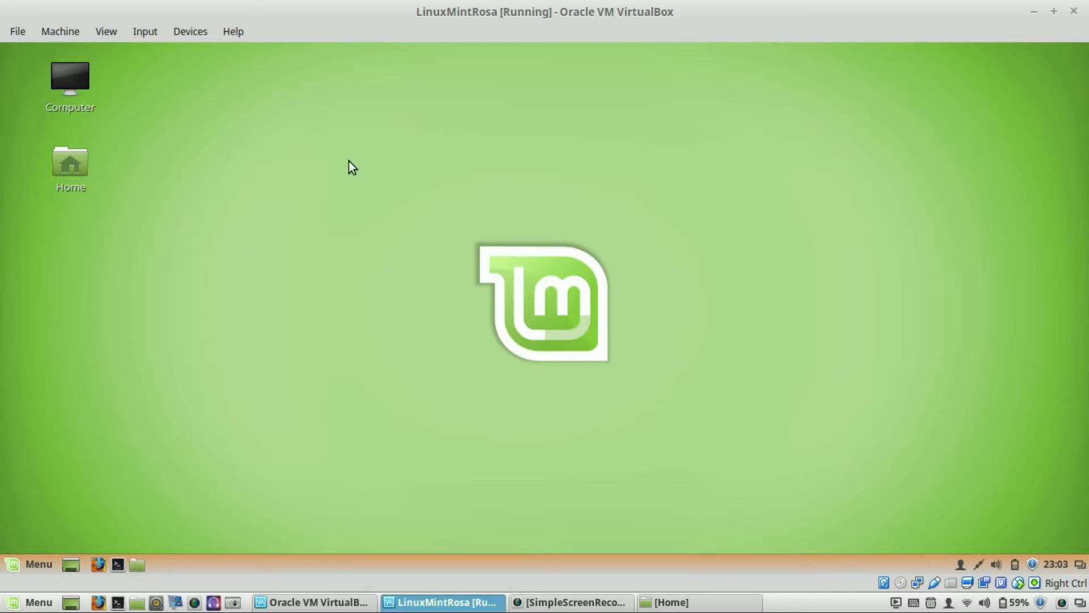
click(101, 31)
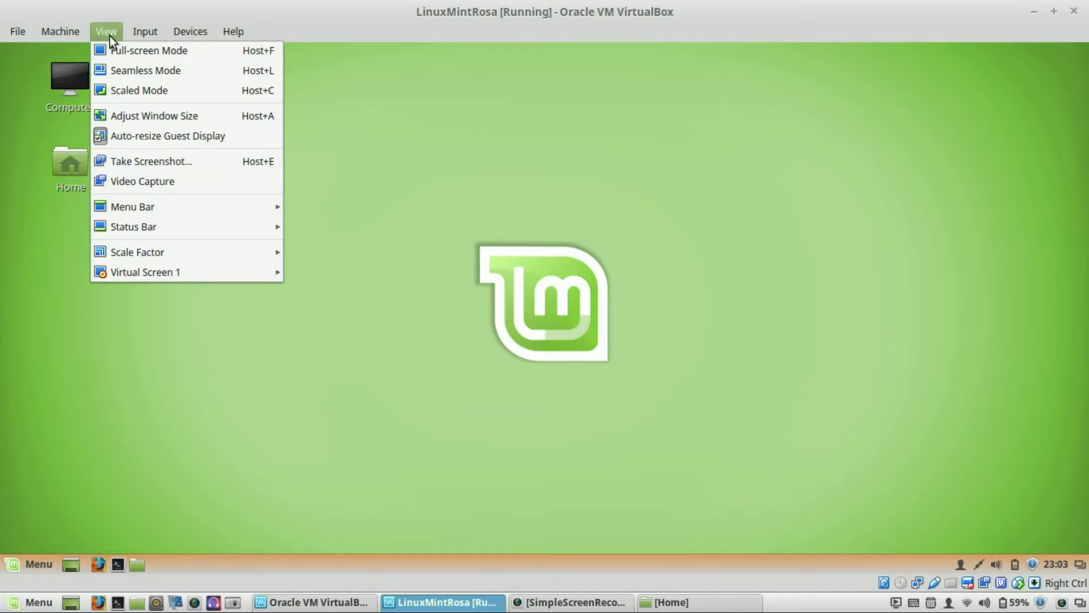
click(125, 49)
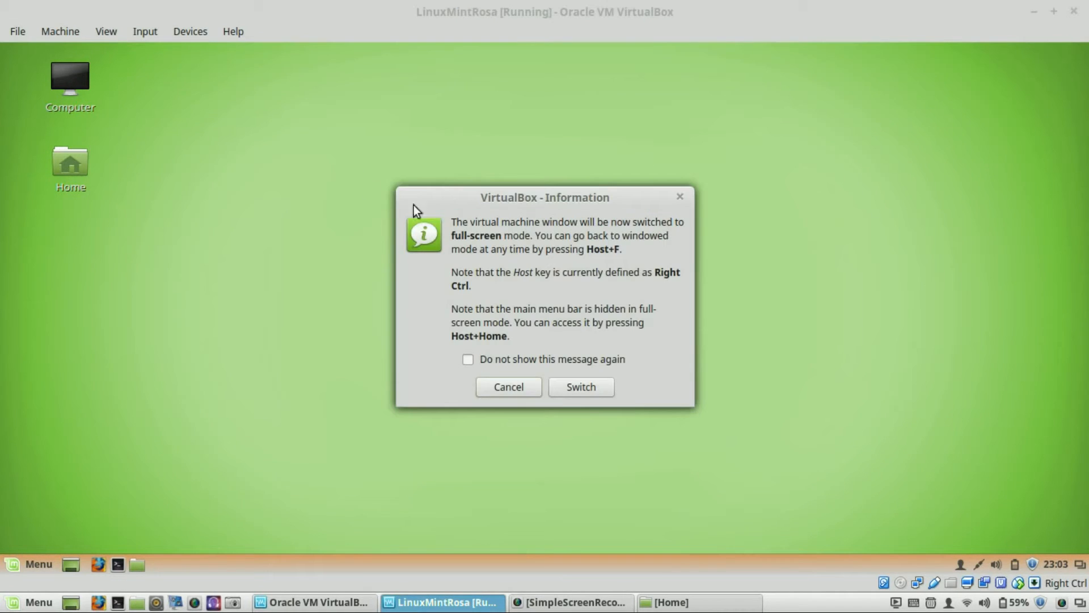
click(581, 395)
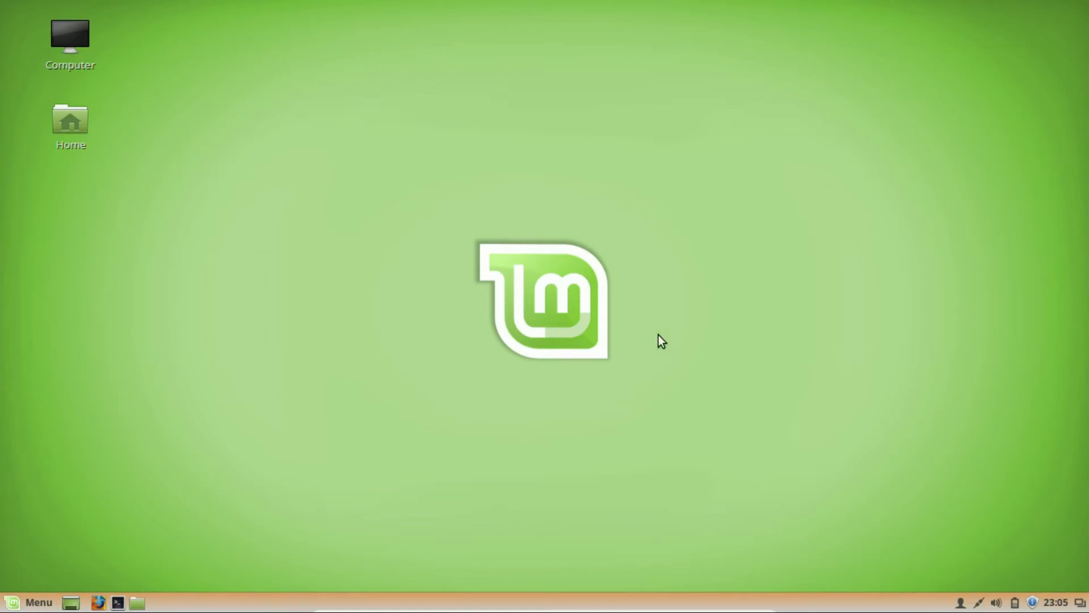
Launch Update Manager from the tray notice, browse View > Visible columns, and open Edit > Preferences.
click(1033, 604)
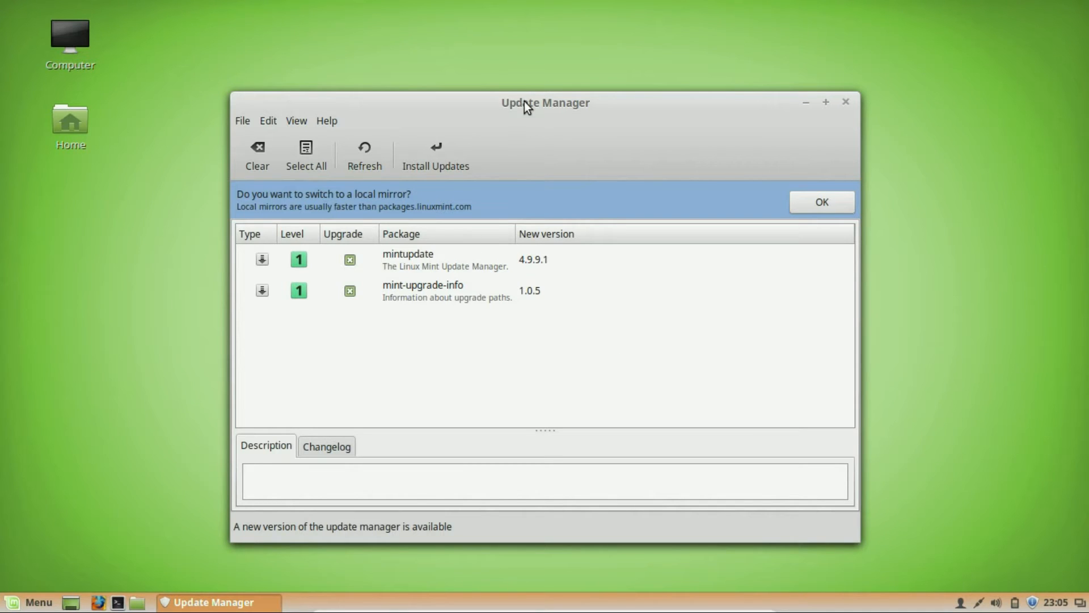
drag(524, 101, 467, 56)
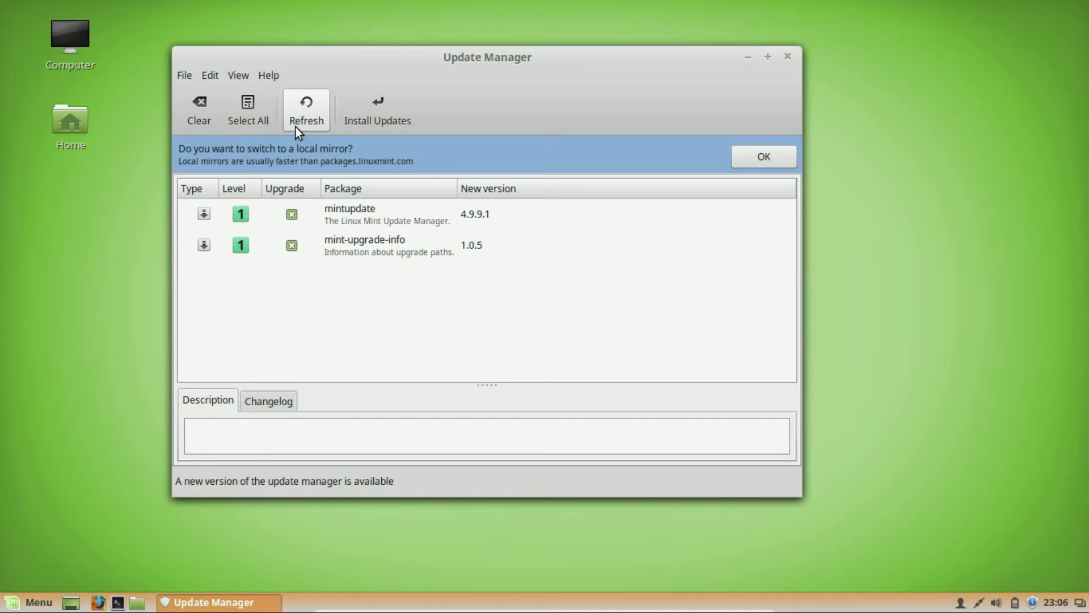
click(214, 73)
mouse_move(238, 75)
mouse_move(241, 97)
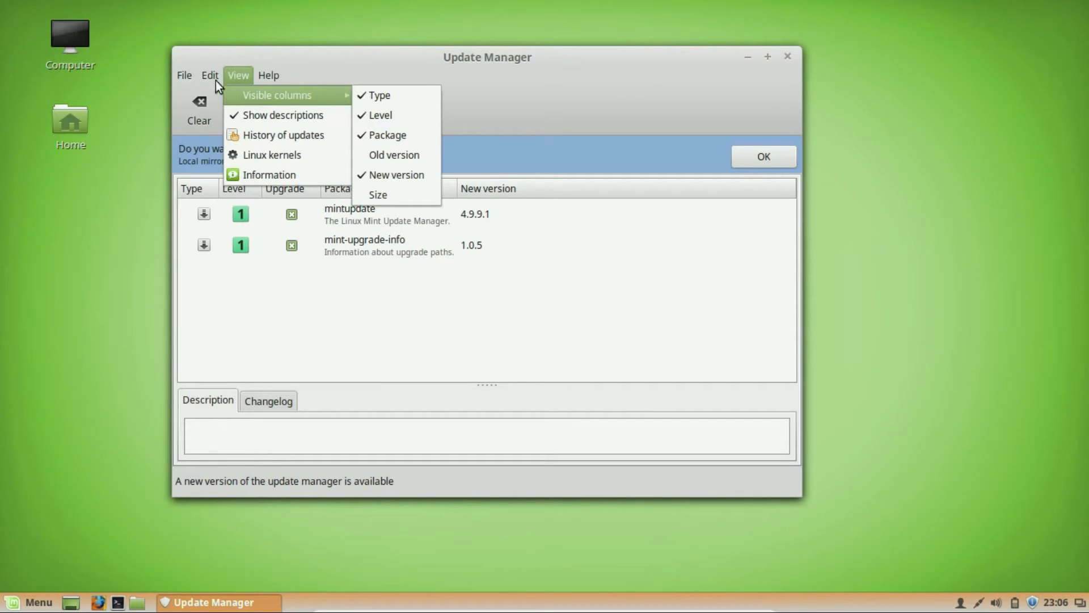
click(216, 89)
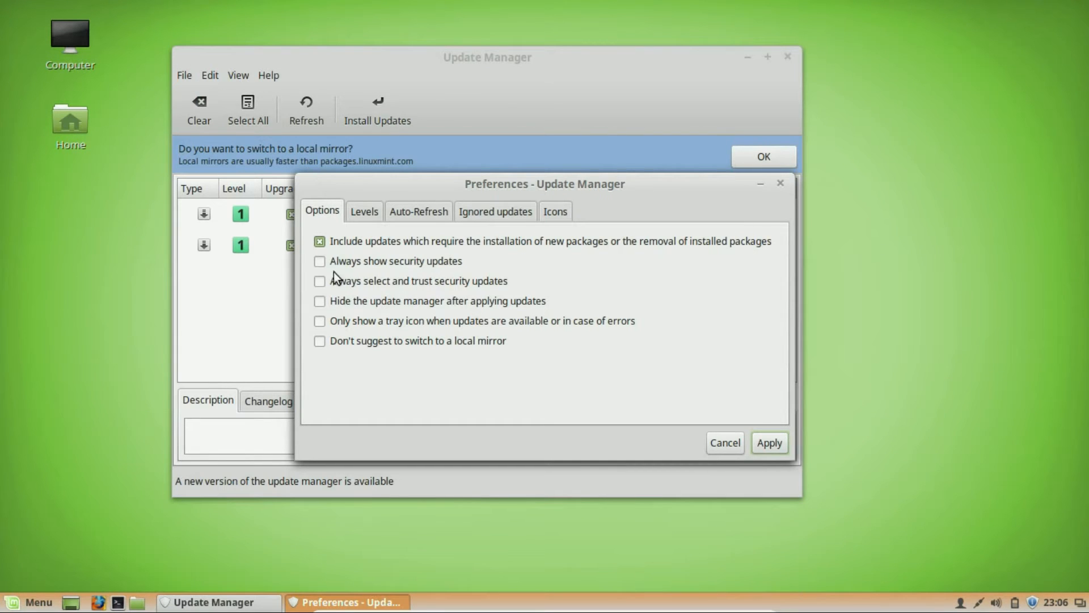
Show the Levels tab listing update levels 1 to 5 with their safe and visible settings.
click(363, 211)
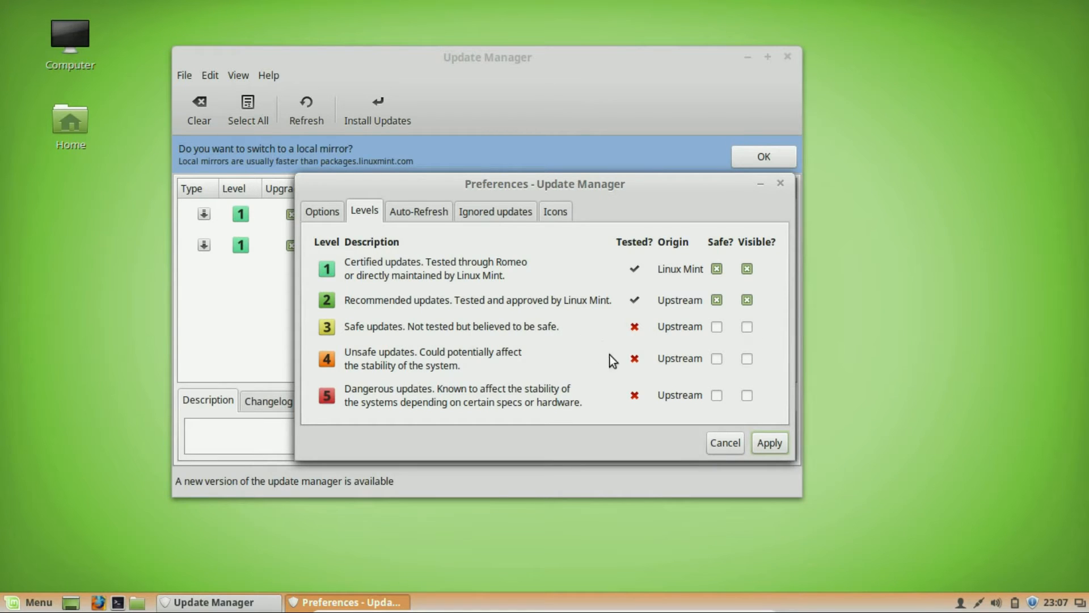
Apply the Update Manager preferences so the dialog closes and the update list refreshes.
click(757, 445)
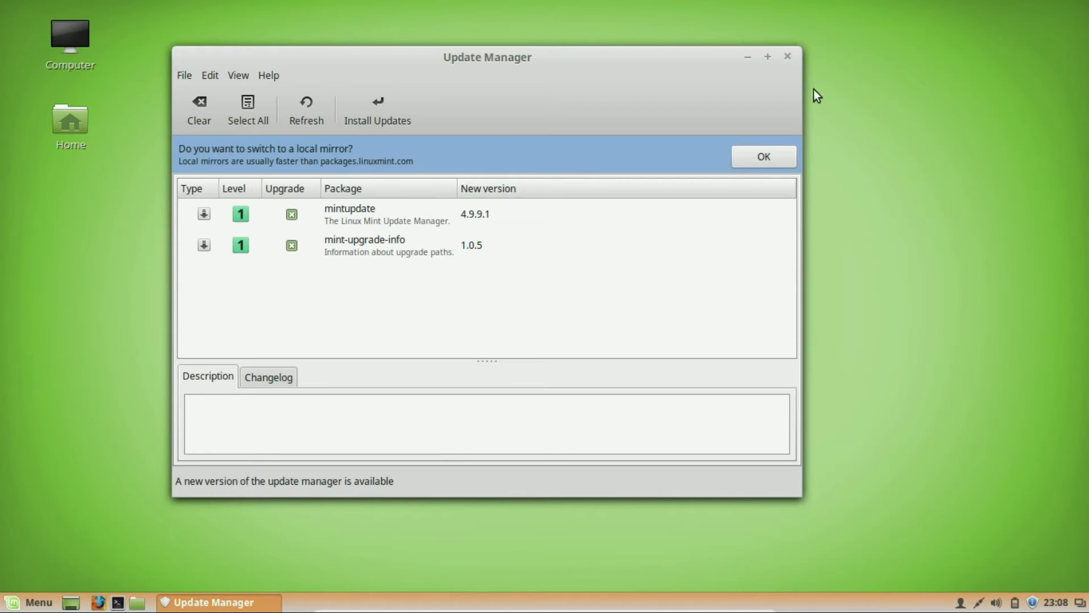
Close the Update Manager window, leaving the empty Cinnamon desktop.
click(788, 57)
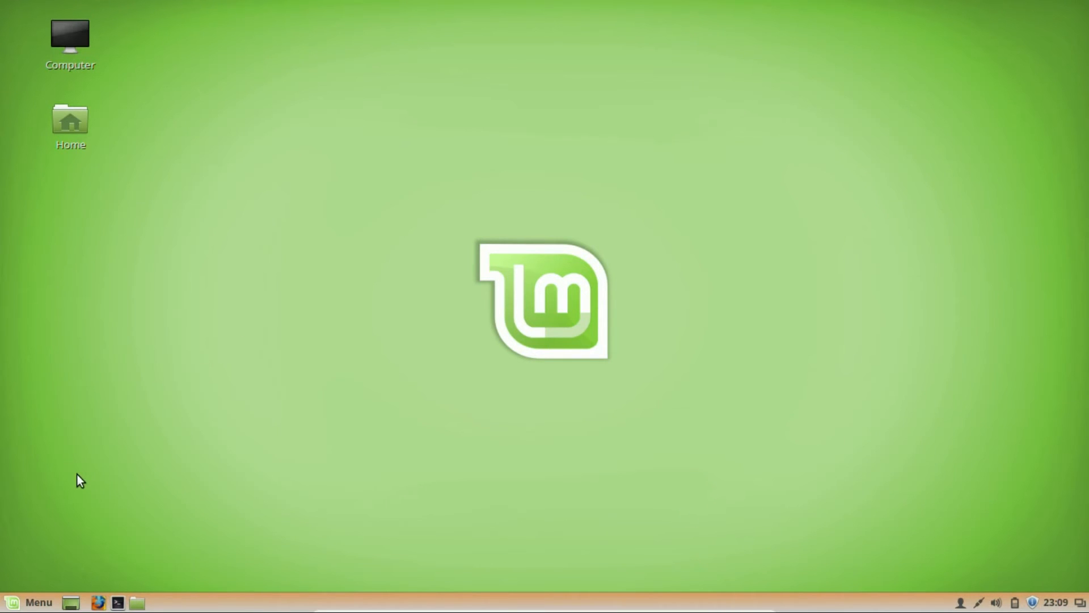
Launch System Settings from the menu favourites and browse its Appearance and Preferences categories.
click(12, 609)
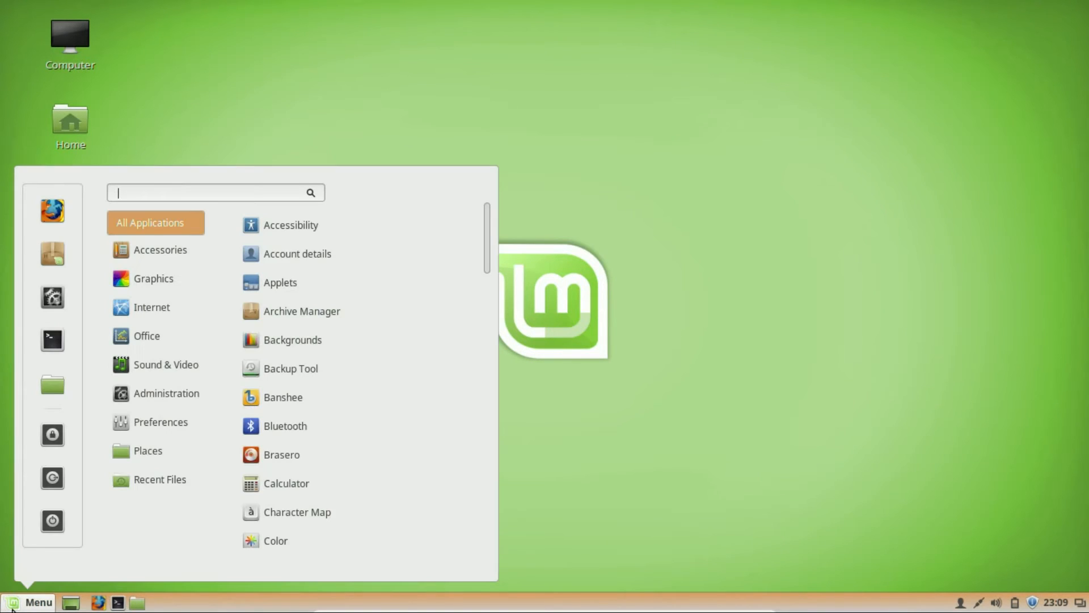
click(56, 303)
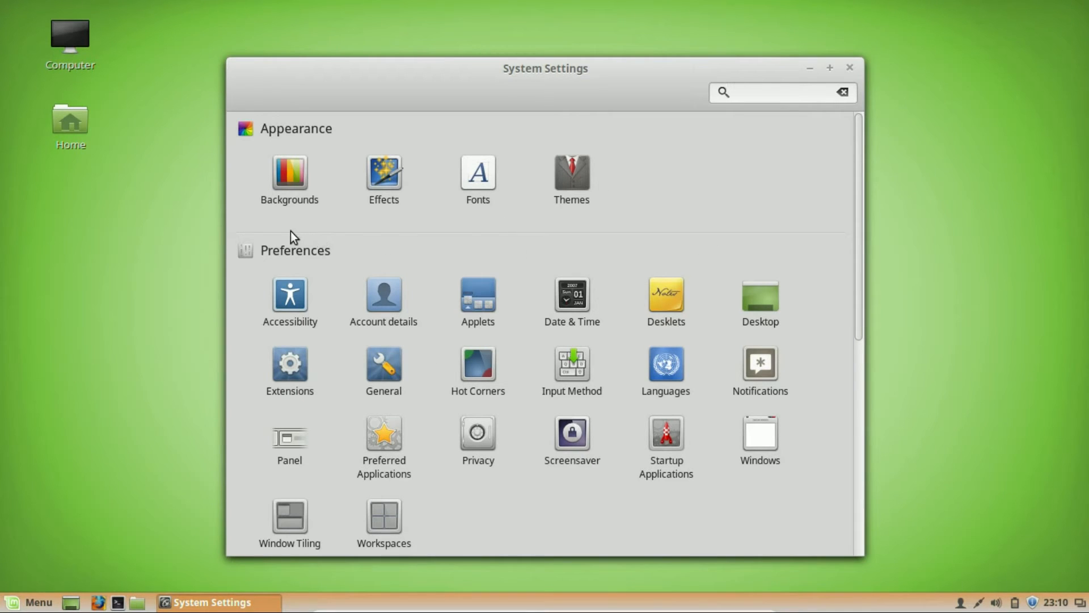
scroll(632, 238, down, 3)
scroll(632, 236, up, 3)
mouse_move(382, 65)
mouse_down()
mouse_move(309, 45)
mouse_move(363, 71)
mouse_move(374, 63)
mouse_up()
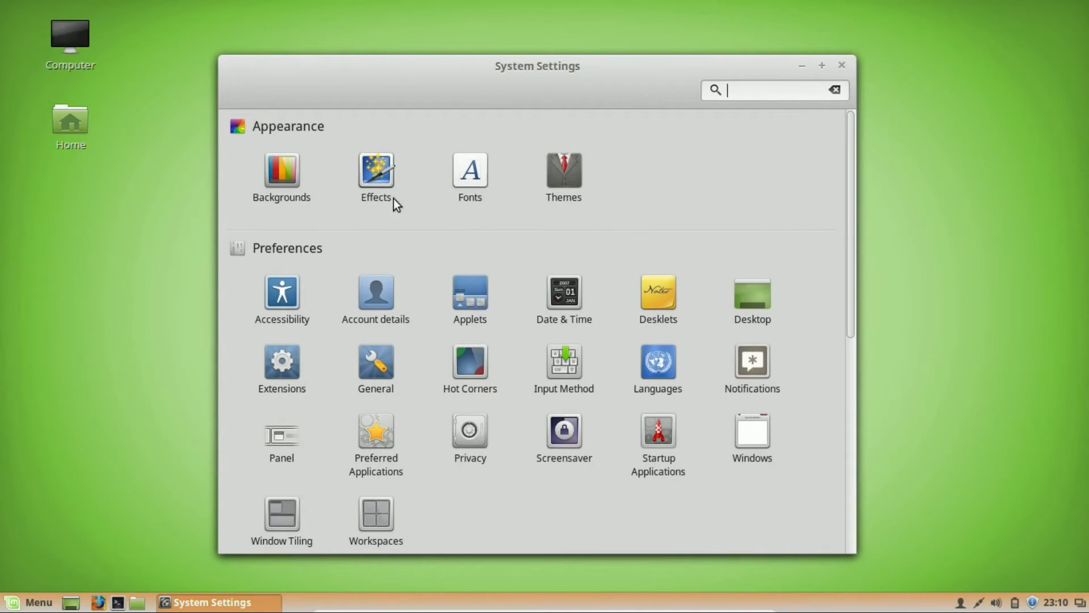
scroll(510, 258, down, 2)
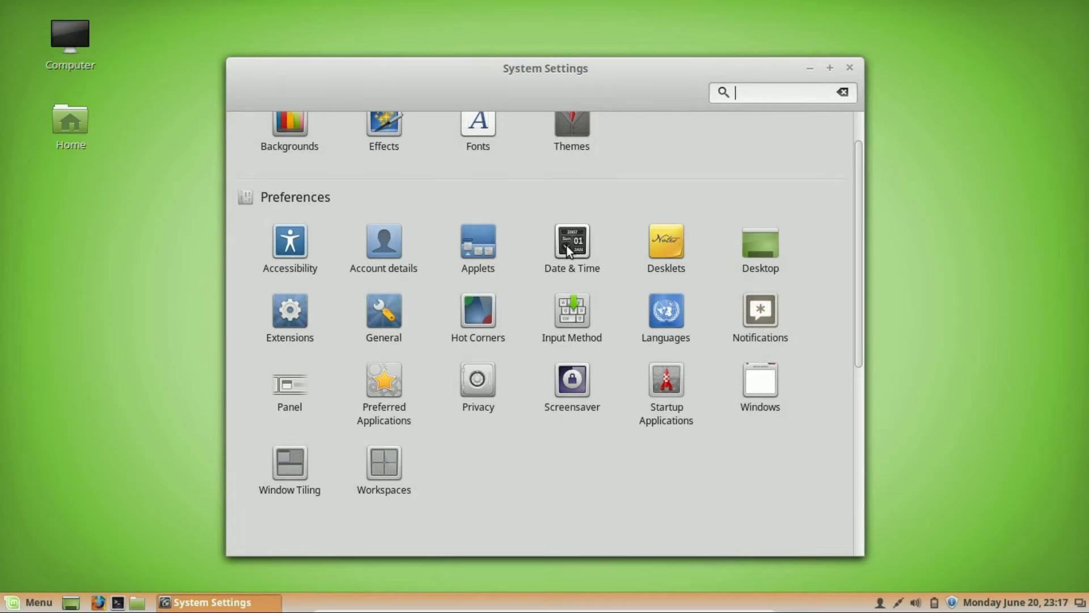
Turn off 'Use 24h clock' in Date & Time and return to the settings overview.
click(567, 246)
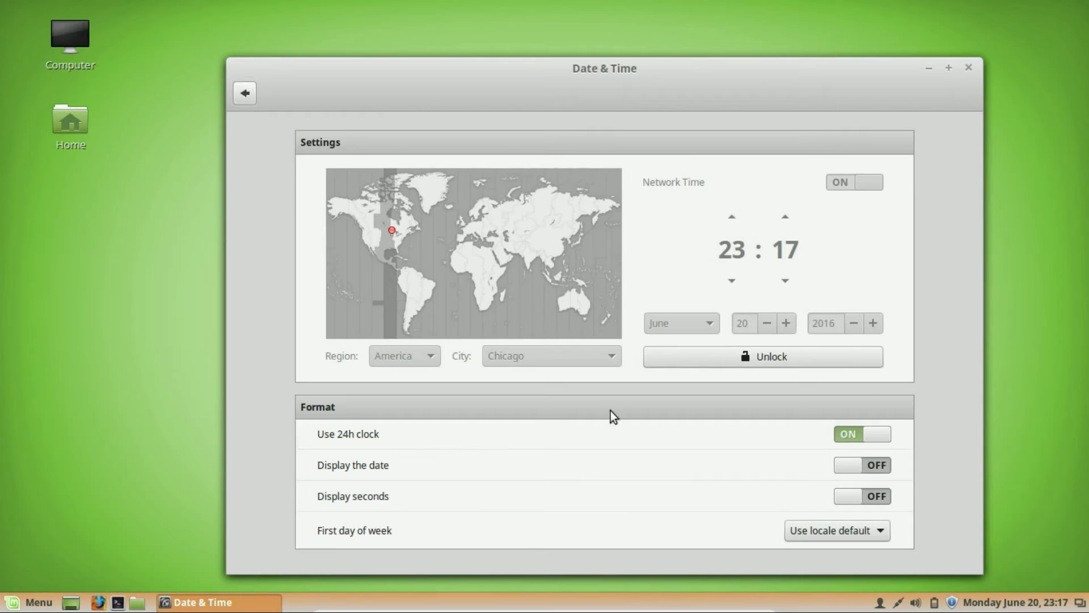
click(839, 435)
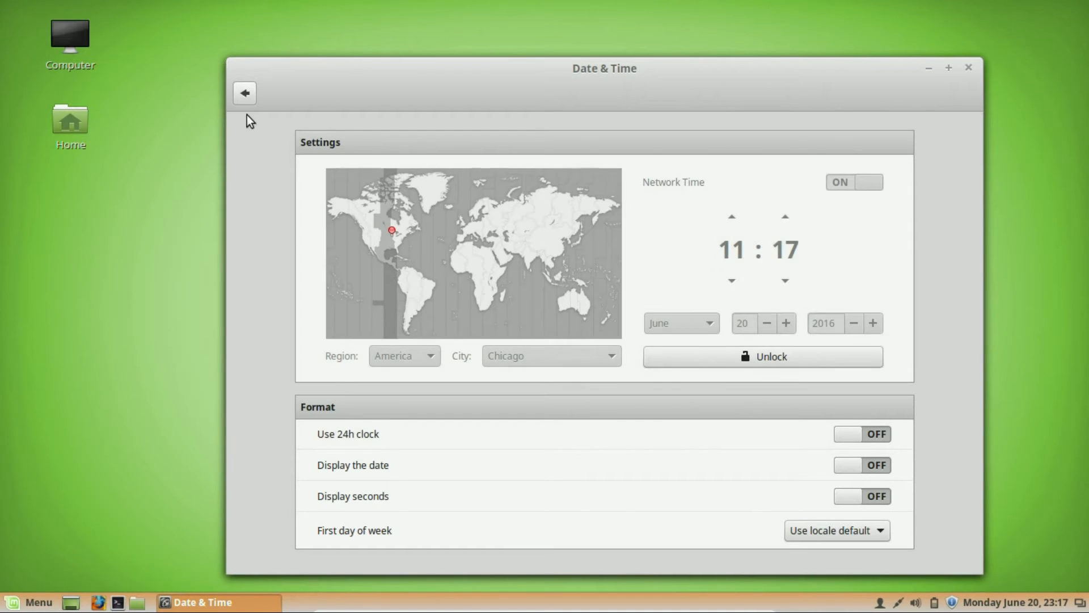
click(248, 93)
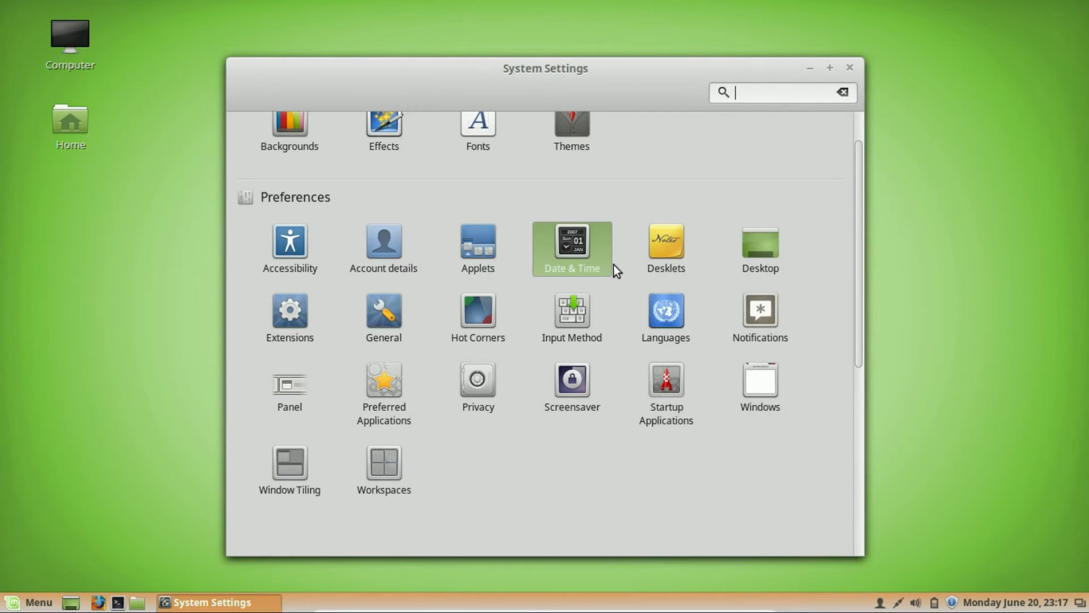
Look at the Applets manager, then go back to the System Settings overview.
click(478, 244)
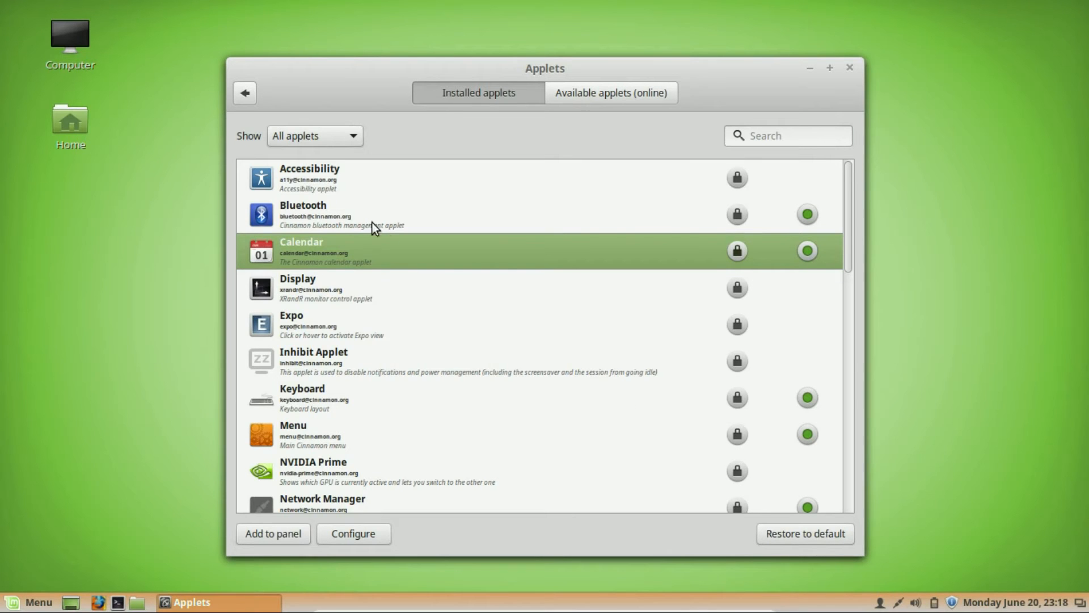
click(245, 93)
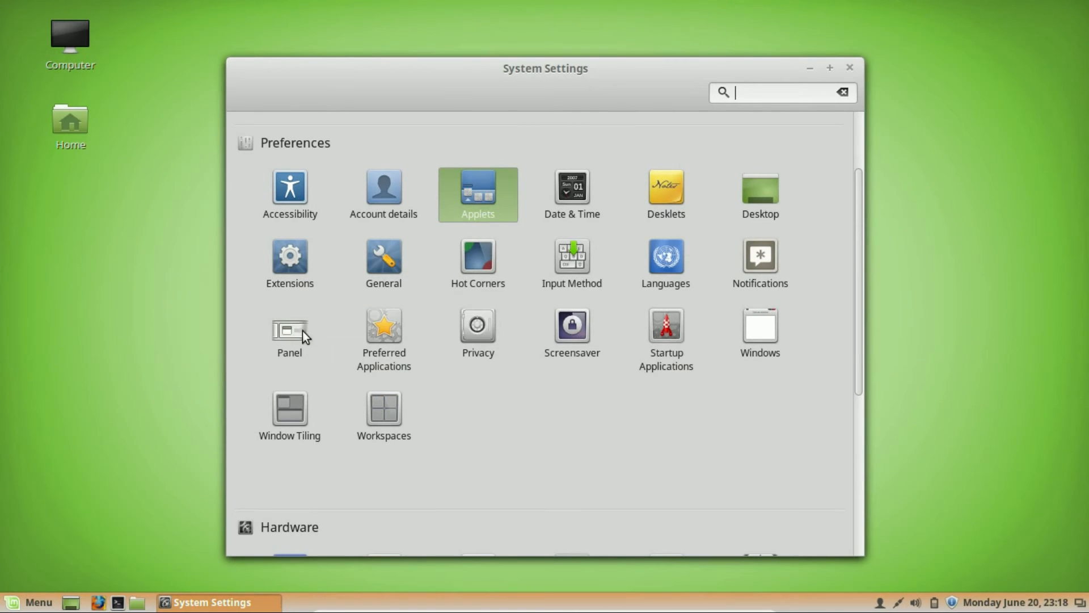
click(390, 323)
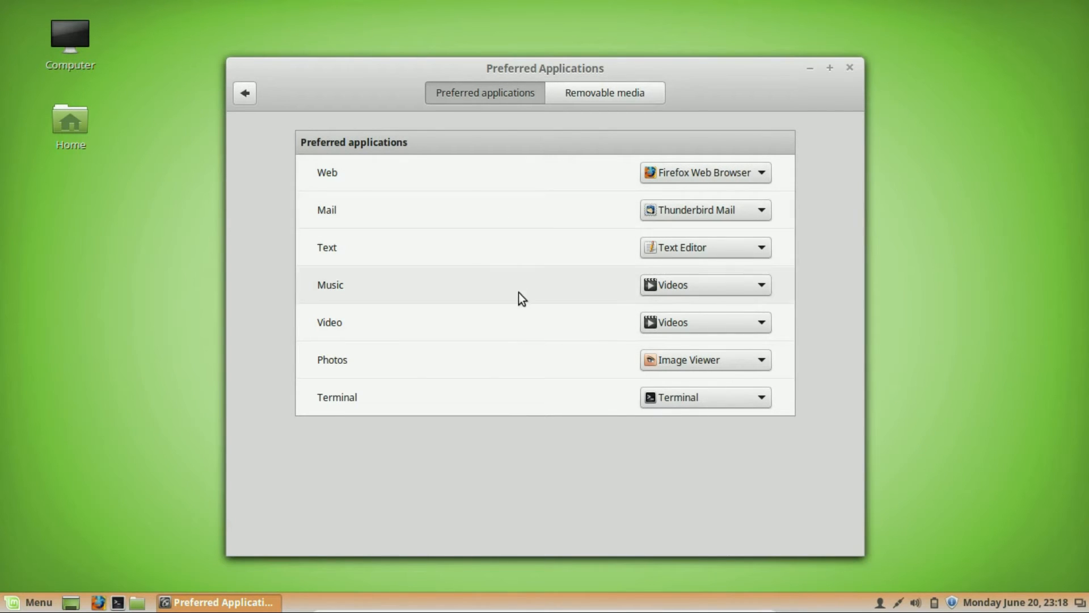
click(597, 100)
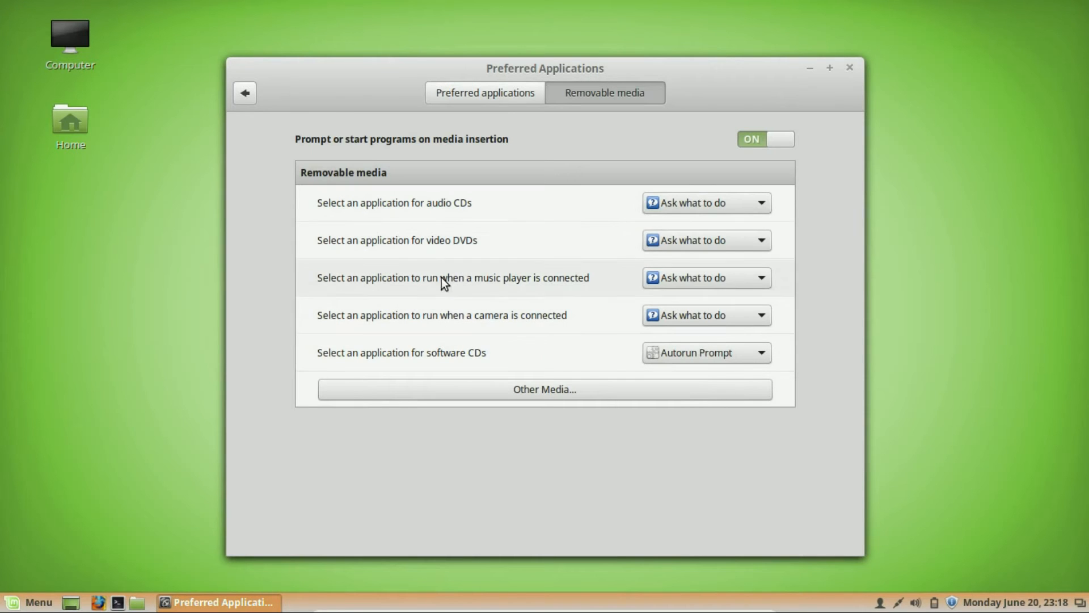
click(452, 95)
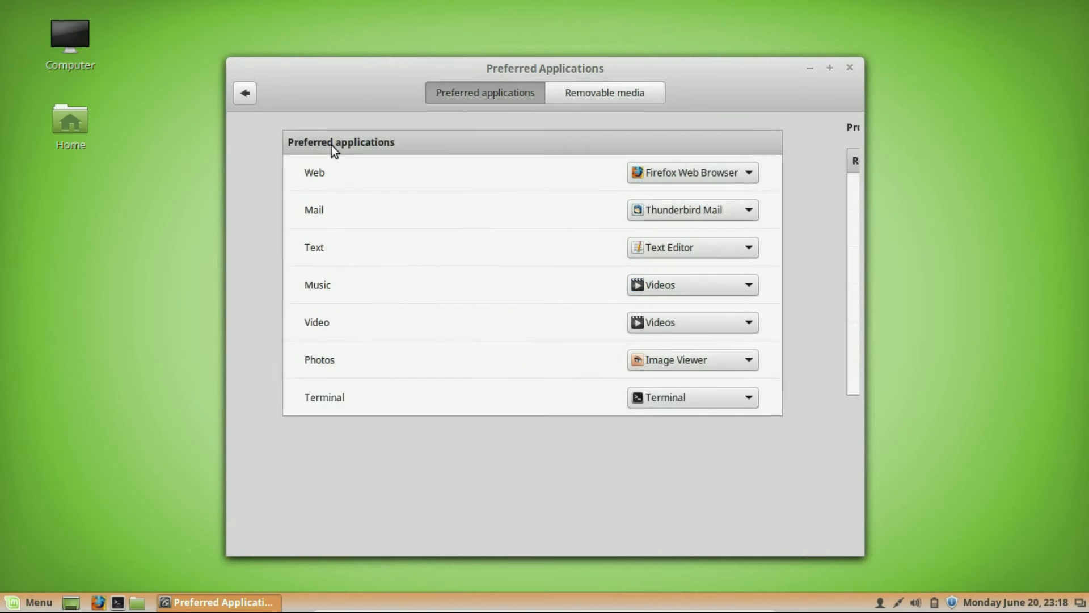
click(244, 94)
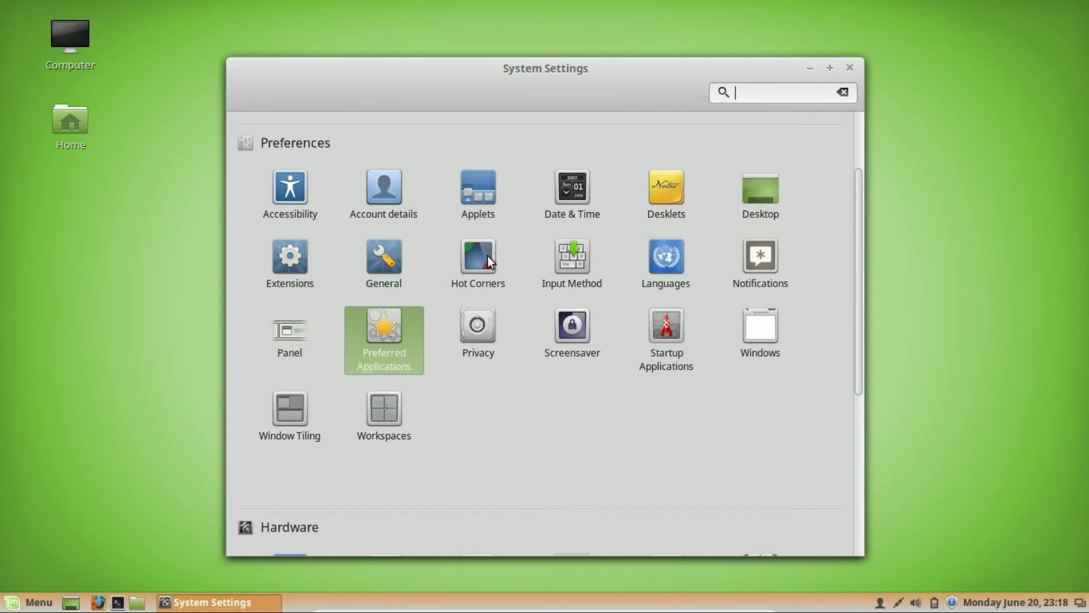
Review the Privacy settings for remembering recent files, then return to the overview.
click(477, 329)
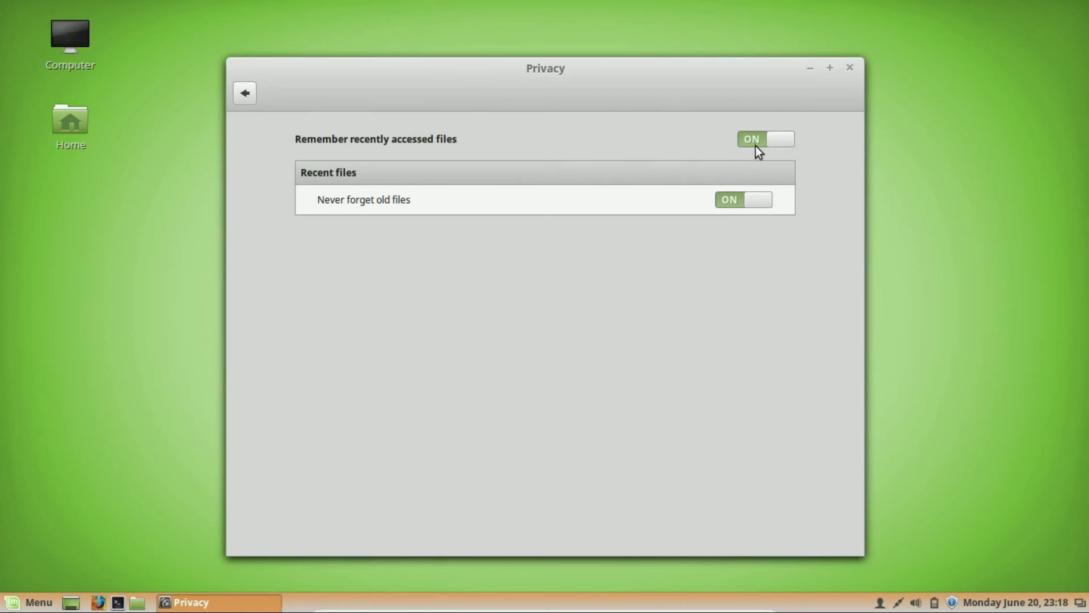
click(247, 95)
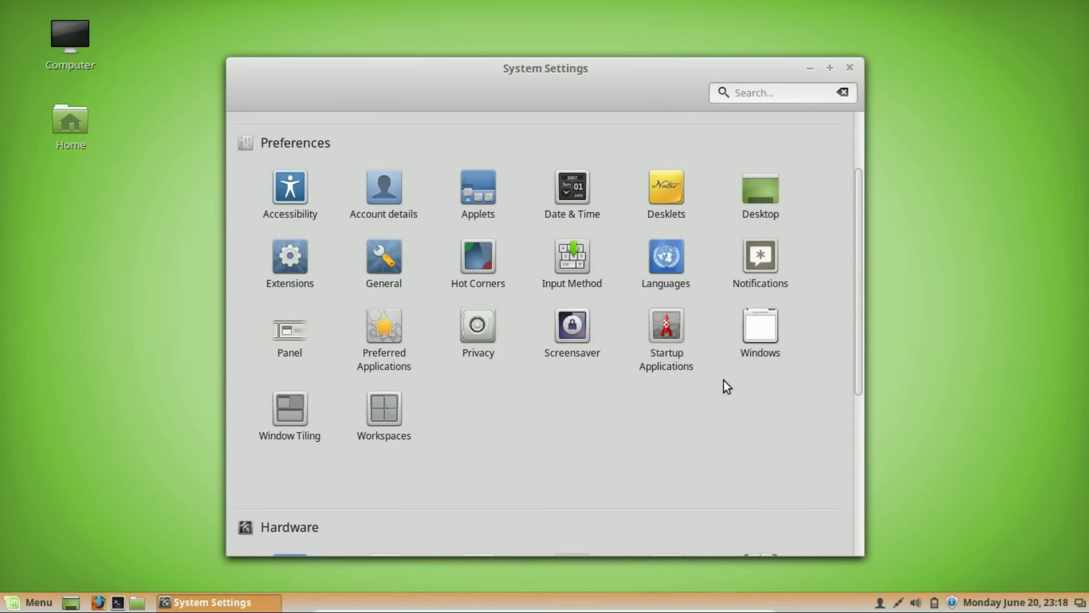
scroll(561, 387, down, 1)
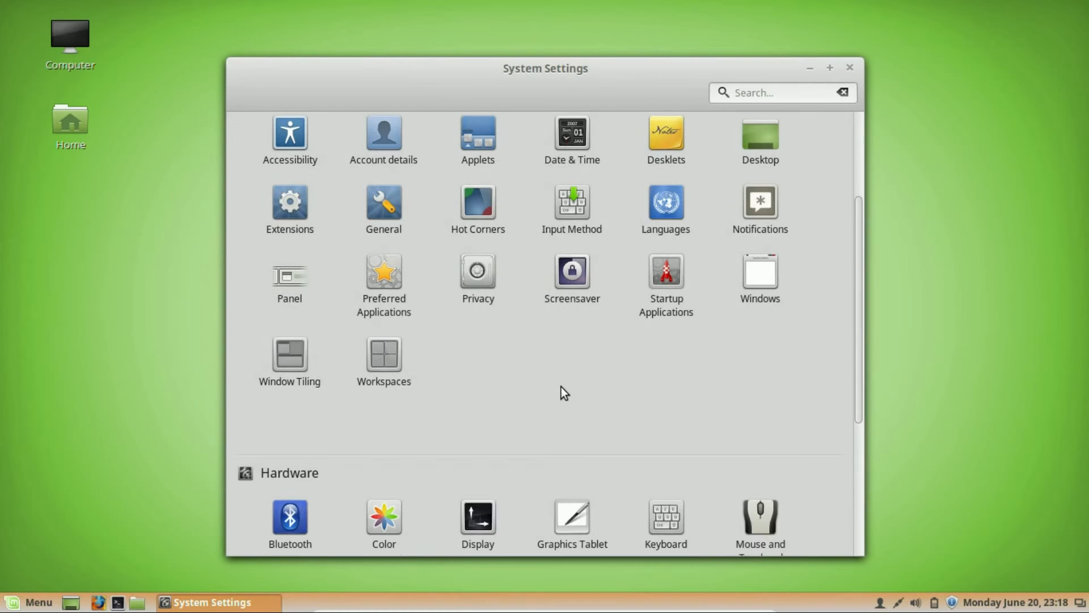
click(377, 355)
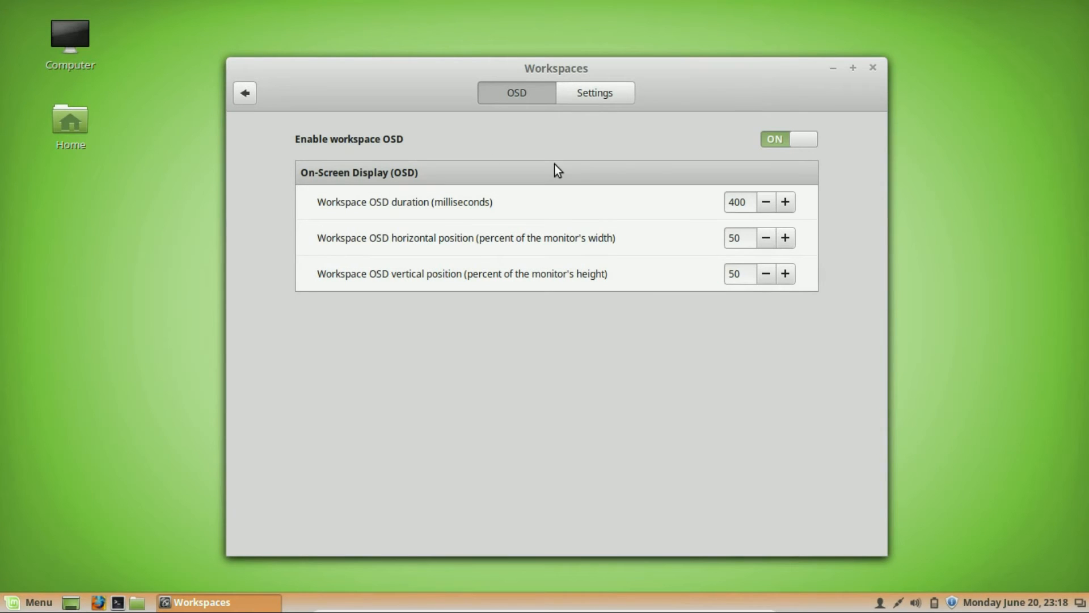
click(251, 100)
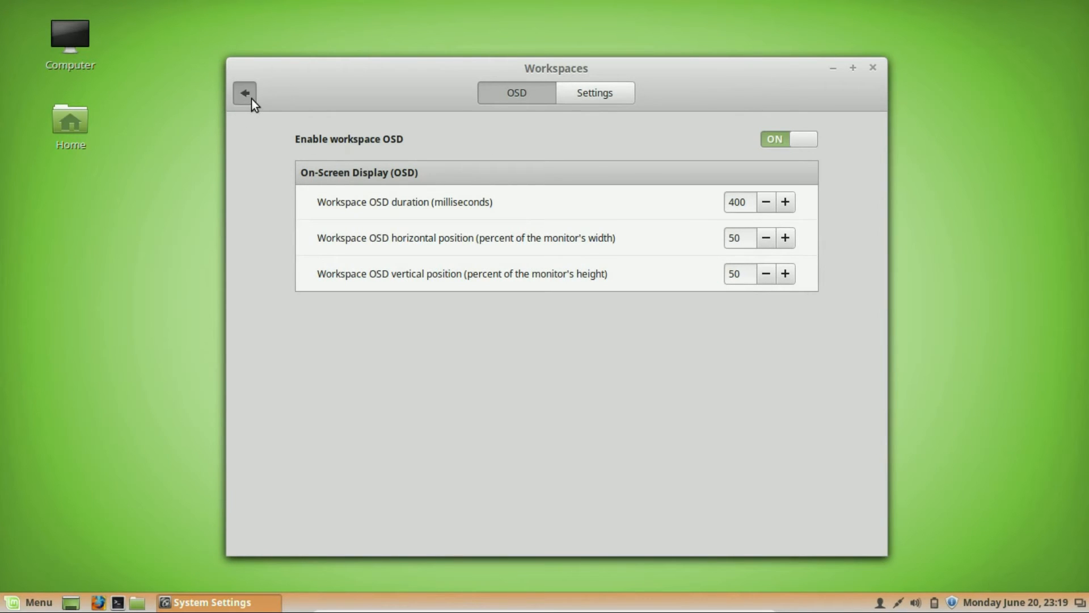
scroll(573, 397, down, 3)
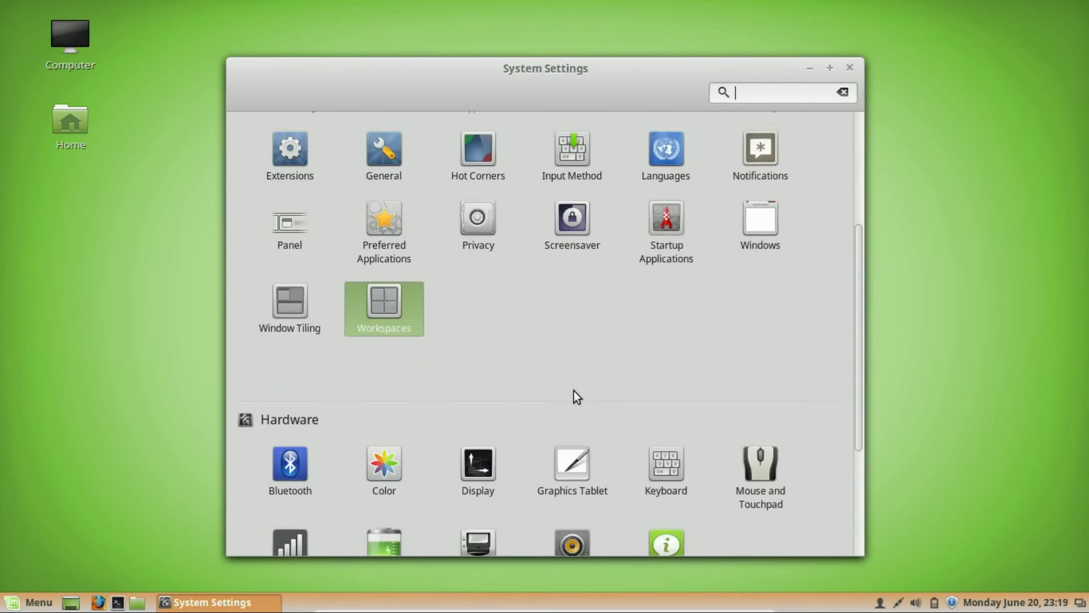
scroll(559, 248, down, 1)
scroll(556, 243, down, 2)
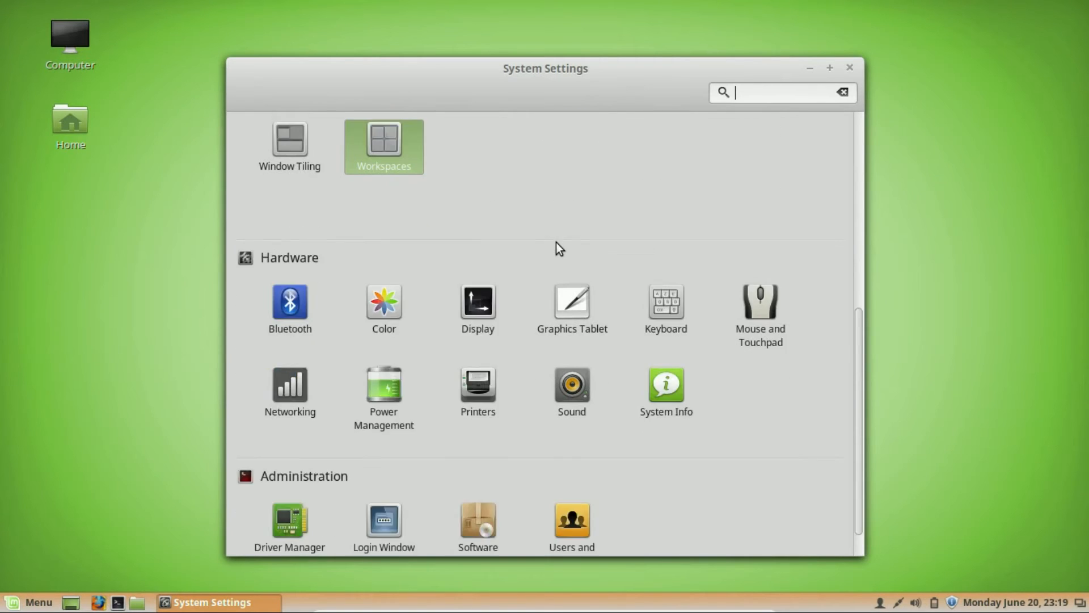
click(461, 183)
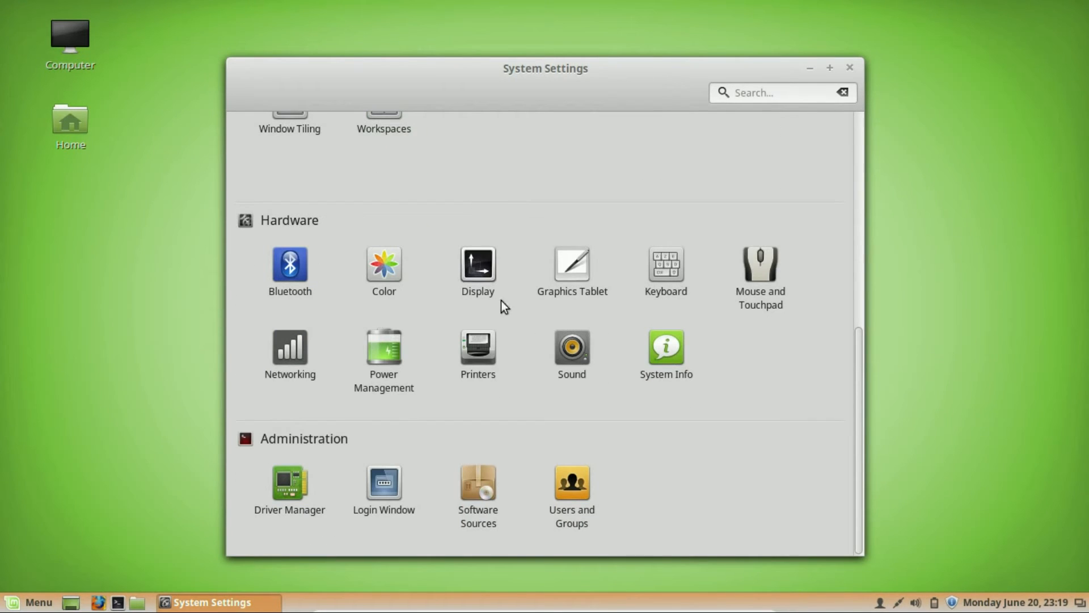
click(470, 270)
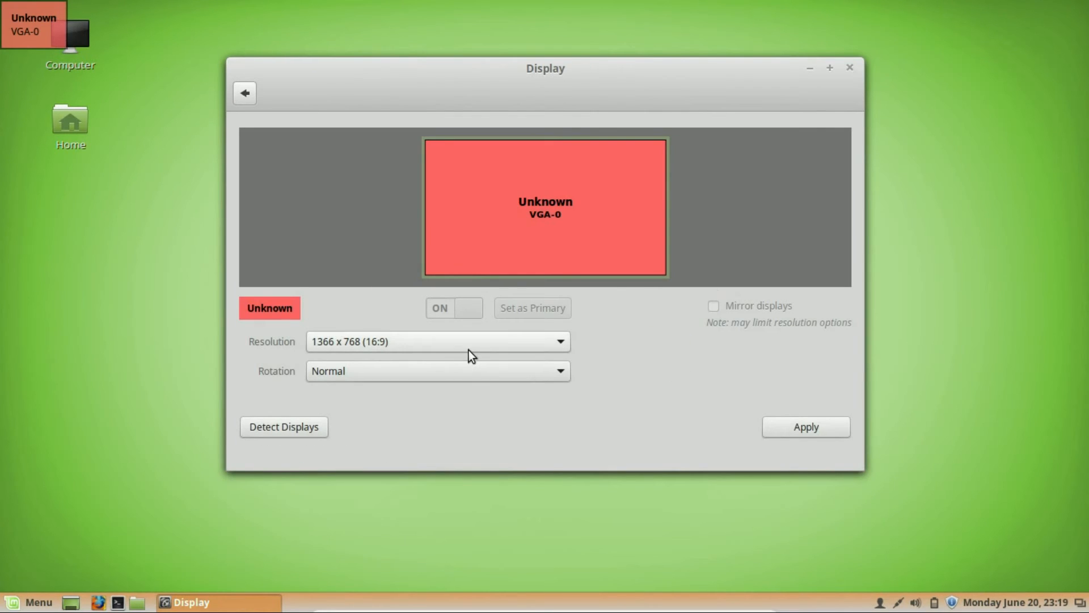
click(469, 349)
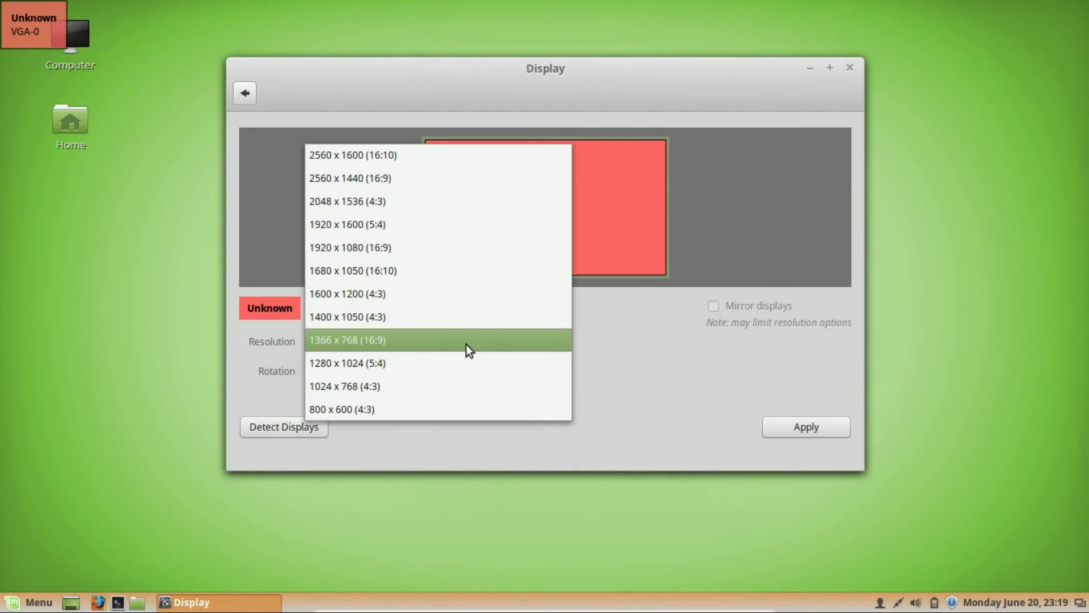
click(618, 338)
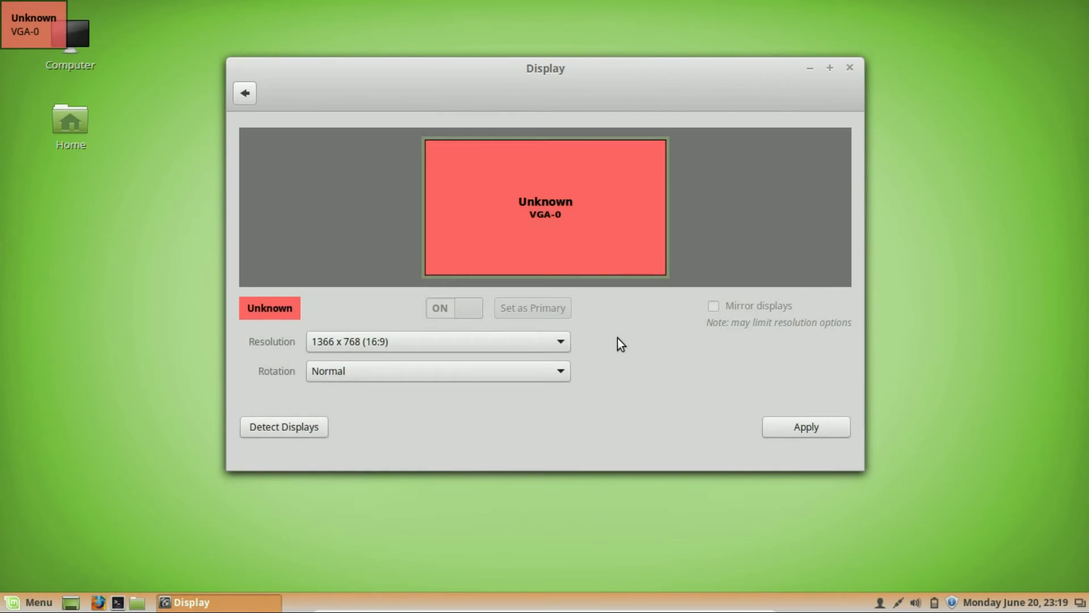
click(250, 88)
click(398, 278)
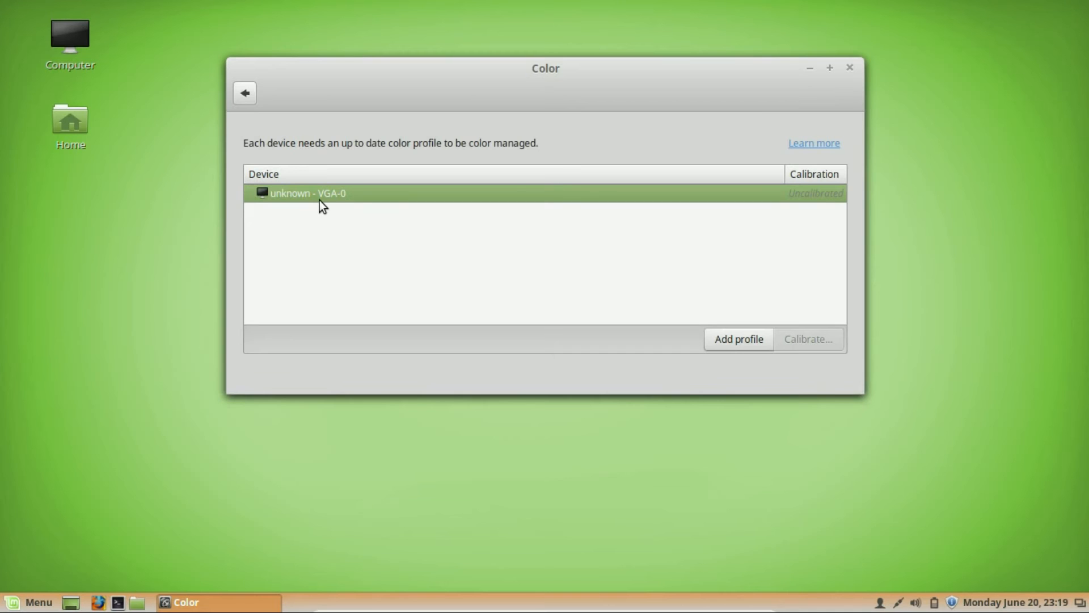
click(243, 97)
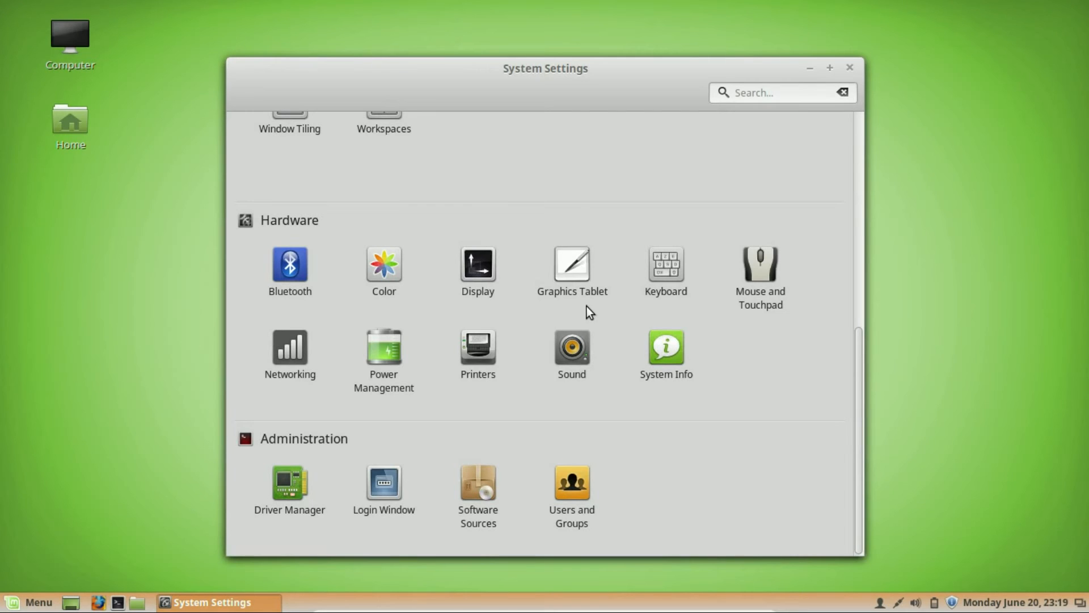
Check the Power Management and battery status pages, then open the Printers settings.
click(376, 352)
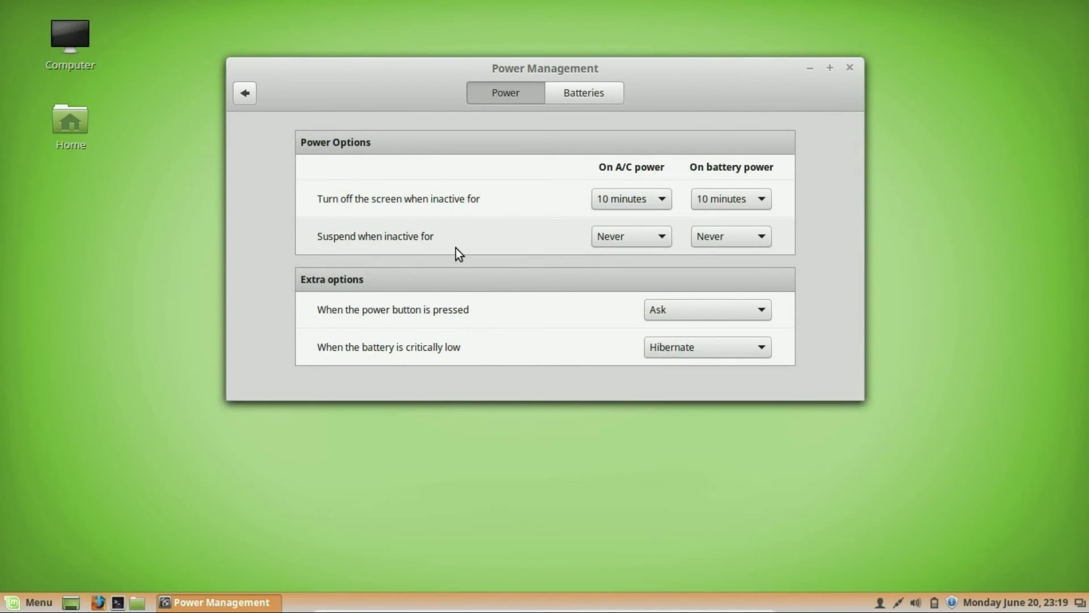
click(583, 96)
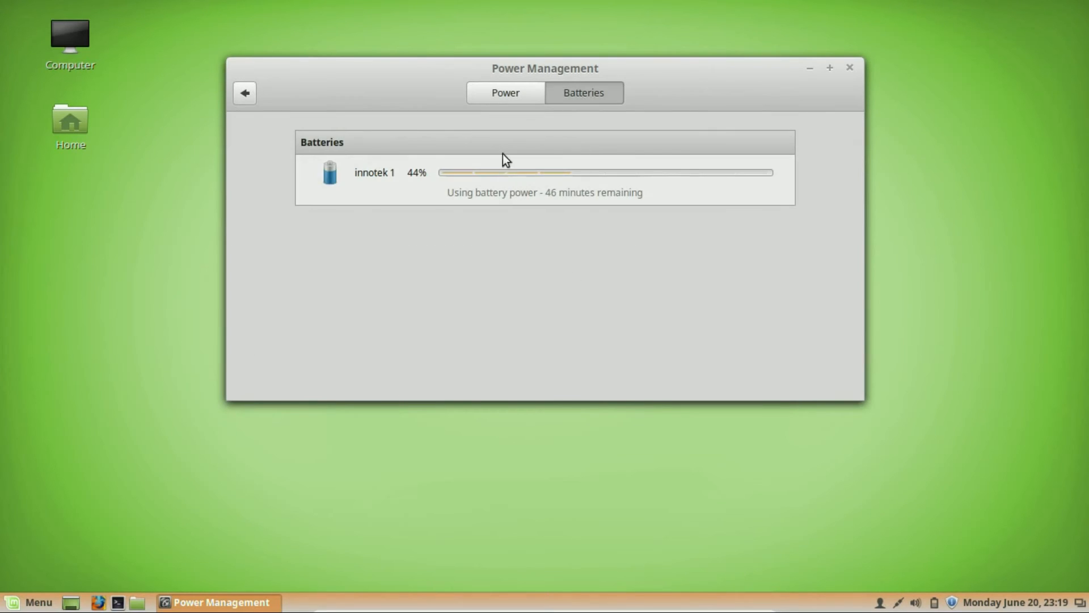
click(506, 97)
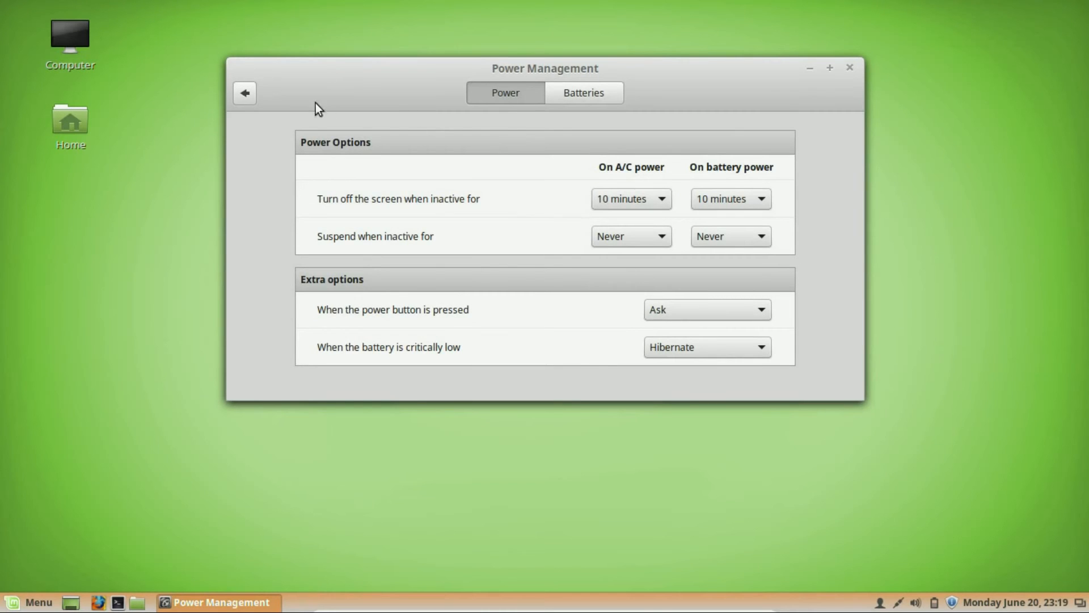
click(244, 101)
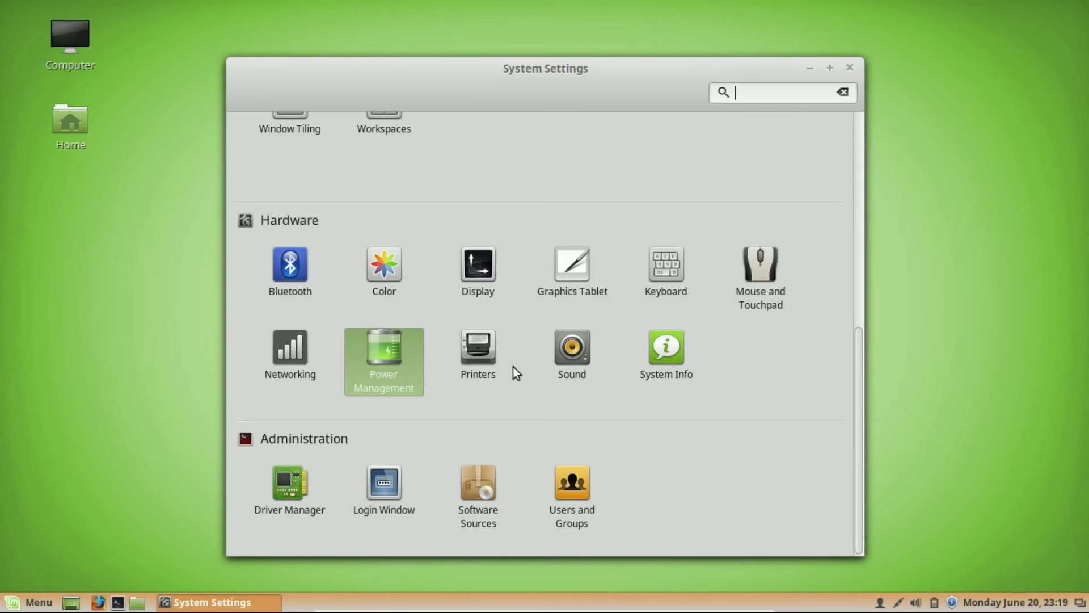
click(479, 354)
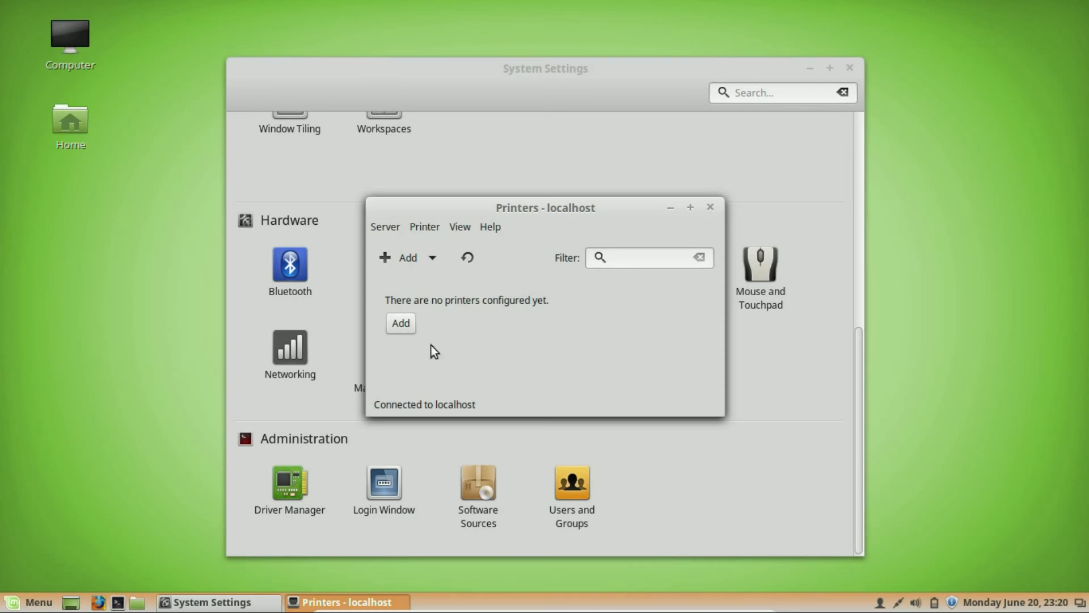
click(709, 208)
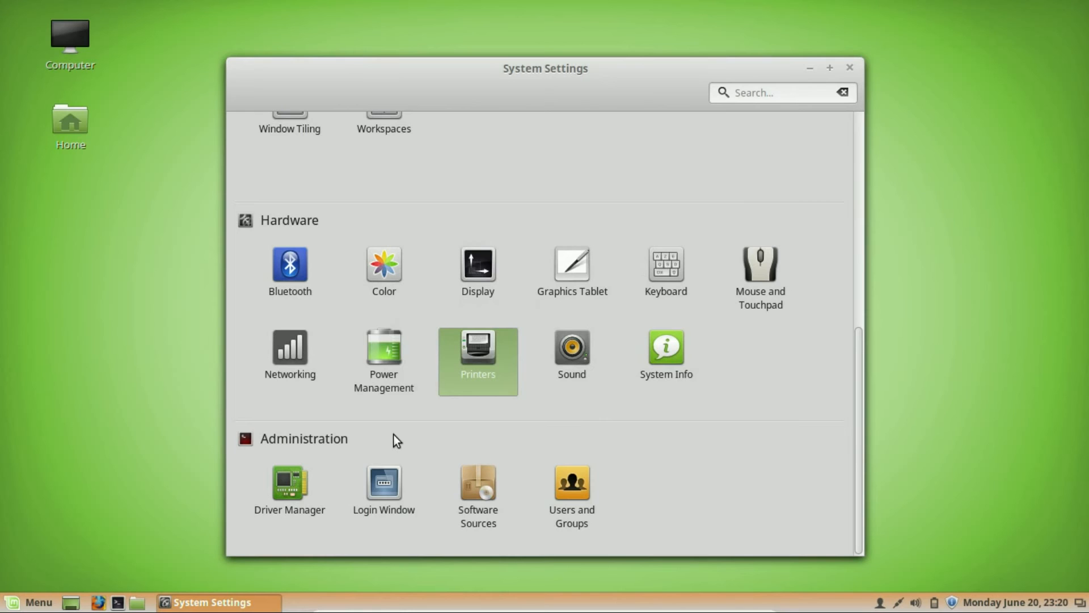
Launch Driver Manager with the admin password, confirm no proprietary drivers are in use, then return to System Settings.
click(282, 498)
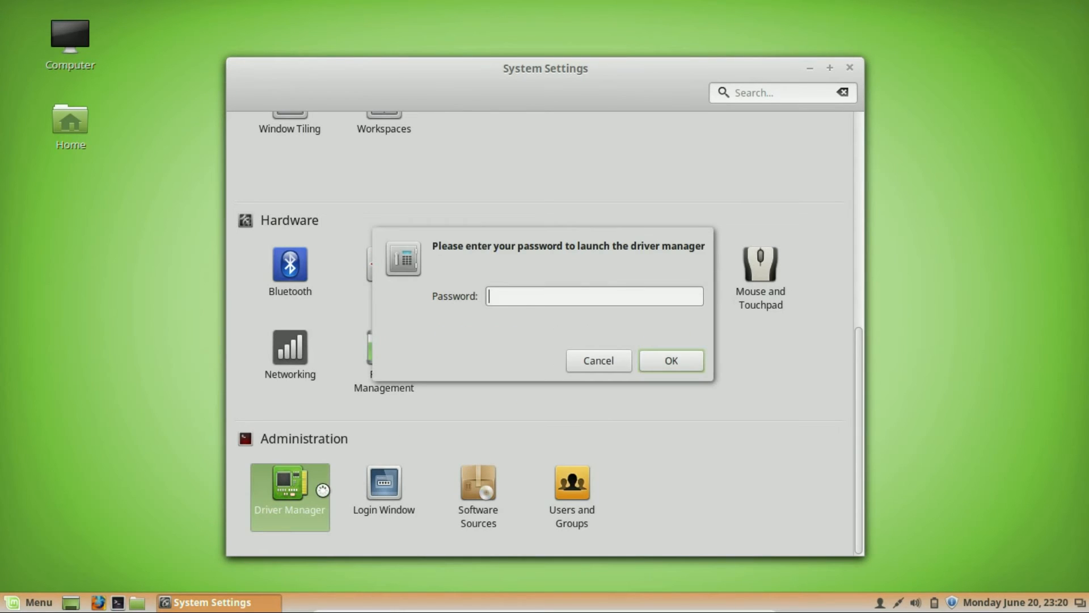
text(****)
key(Return)
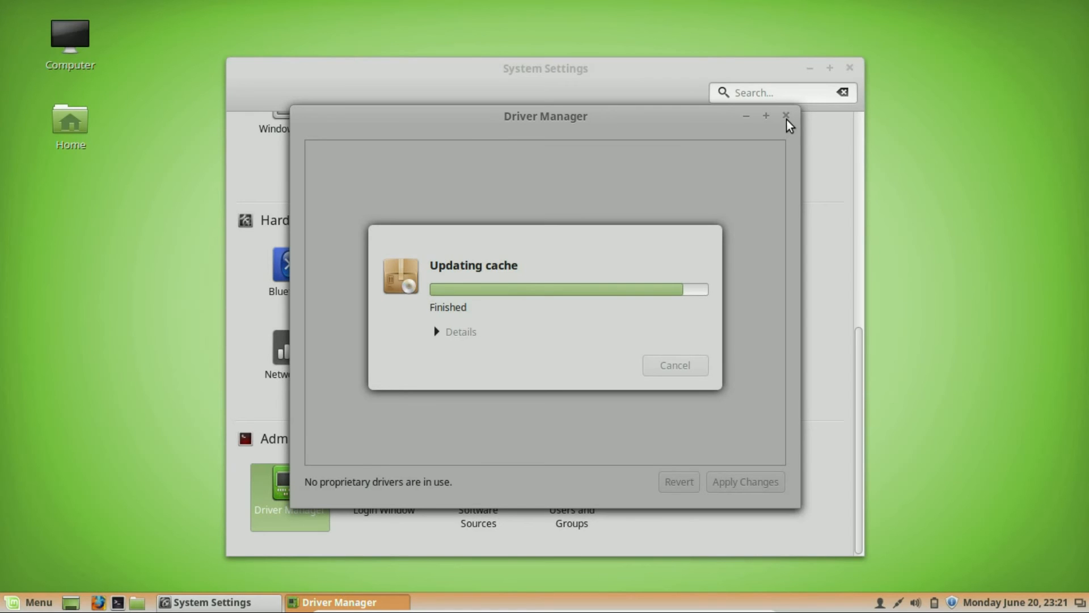
click(817, 202)
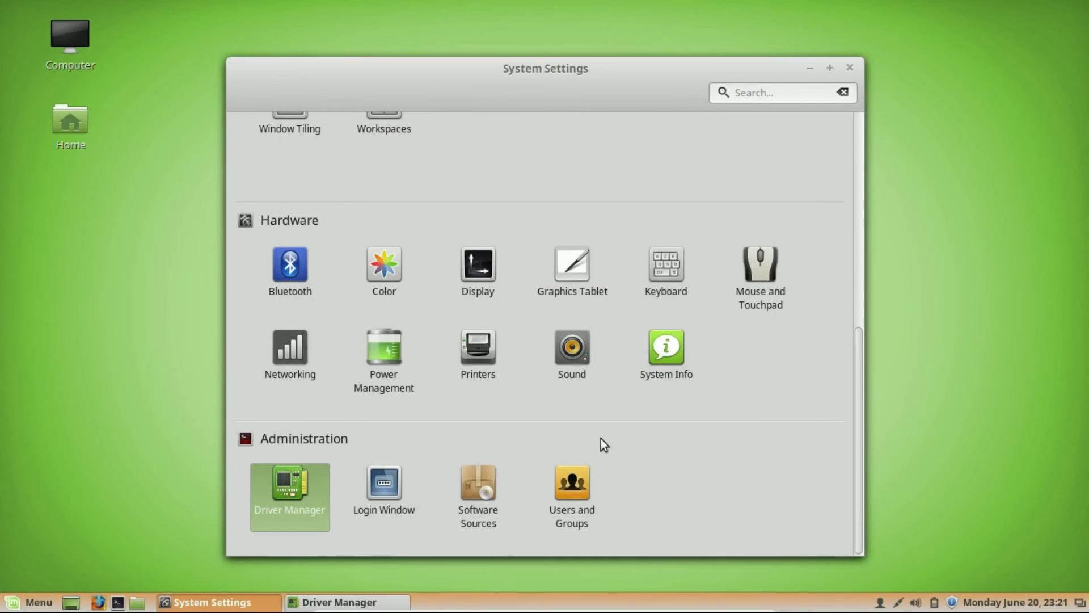
click(382, 502)
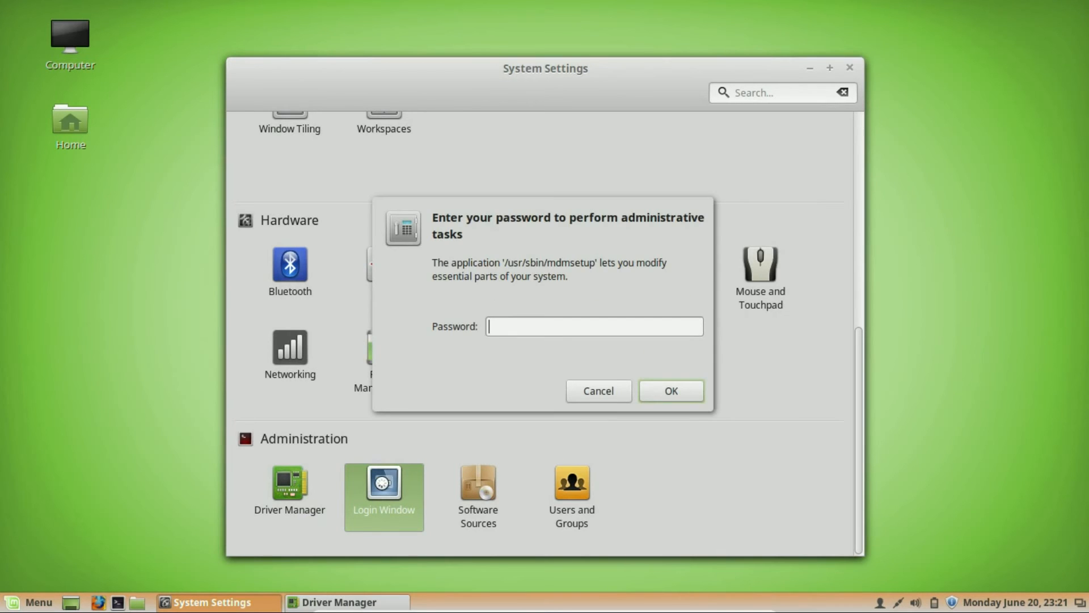
text(*****)
key(Return)
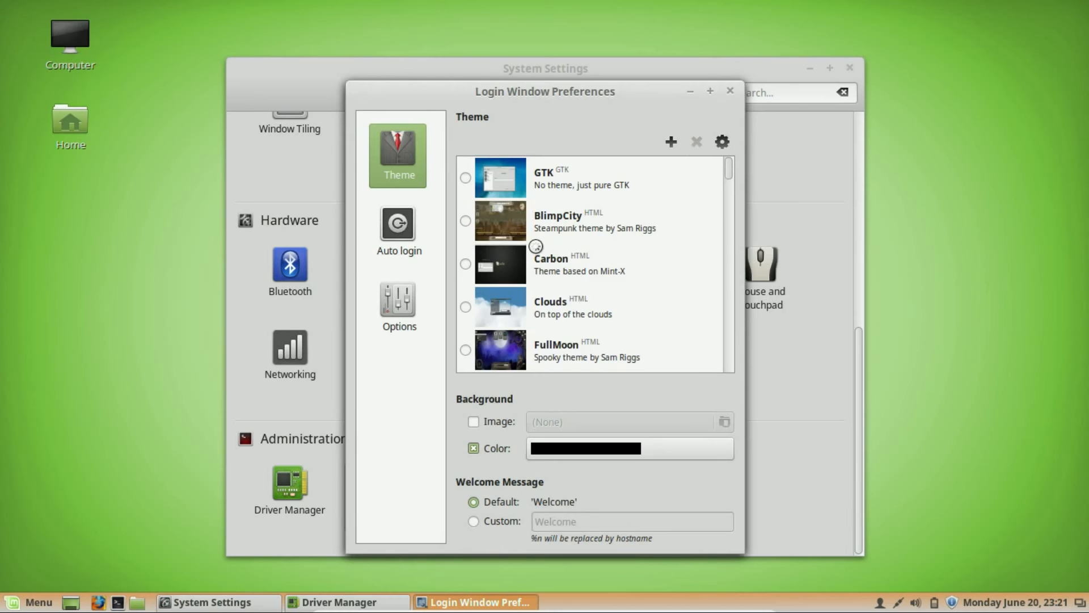
scroll(583, 299, down, 5)
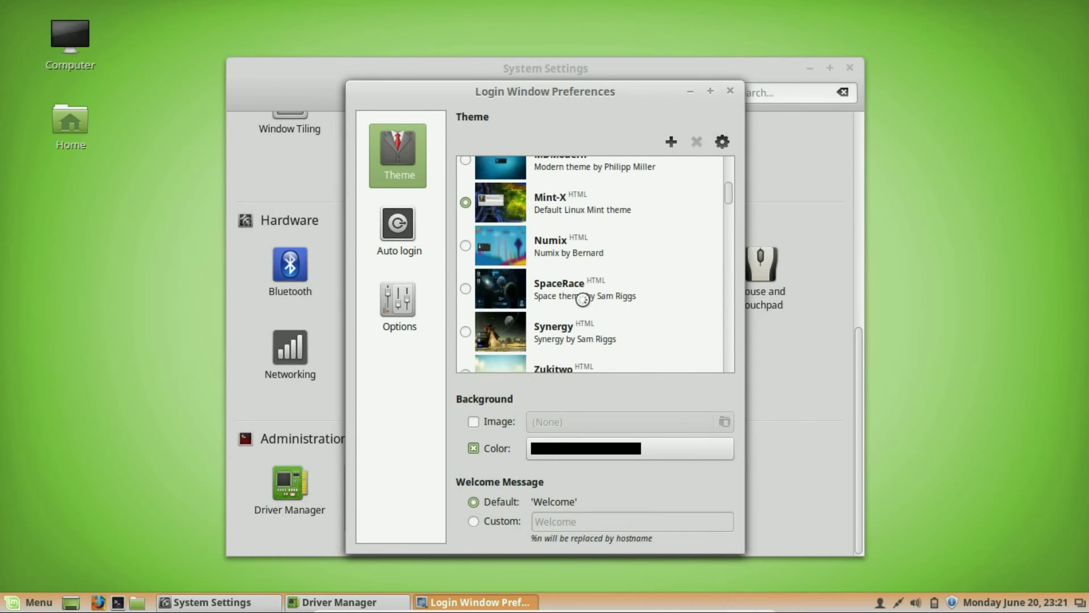
click(730, 95)
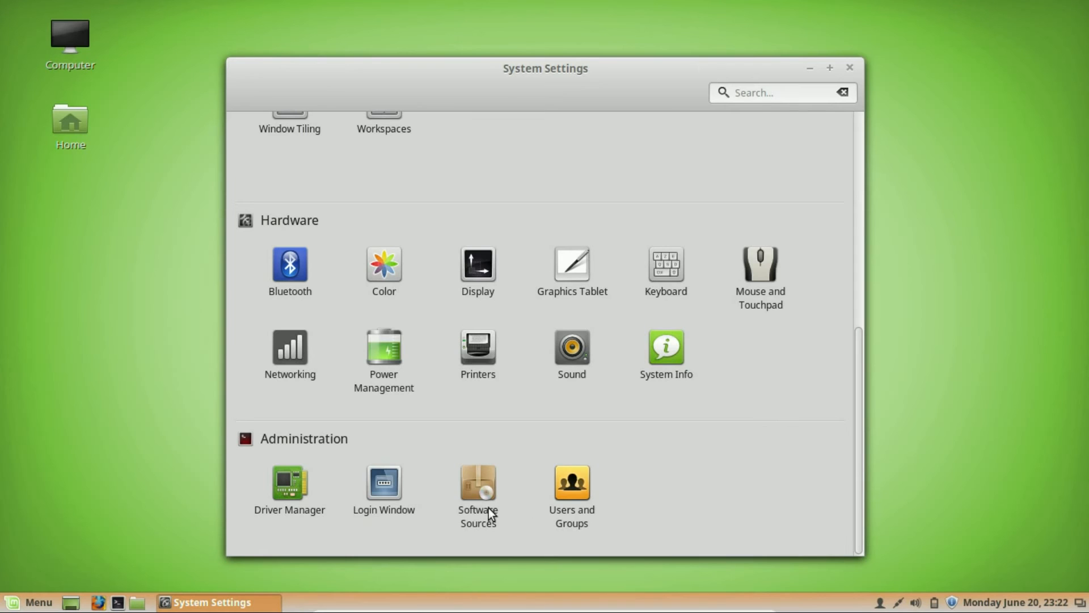
Open Users and Groups, authenticating with the admin password.
click(562, 488)
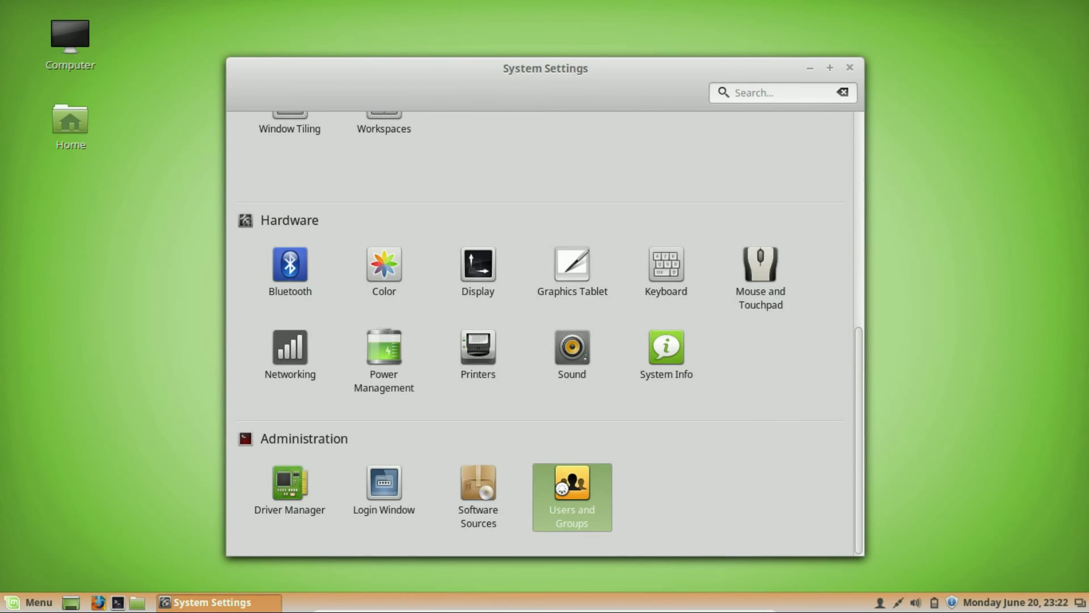
text(*****)
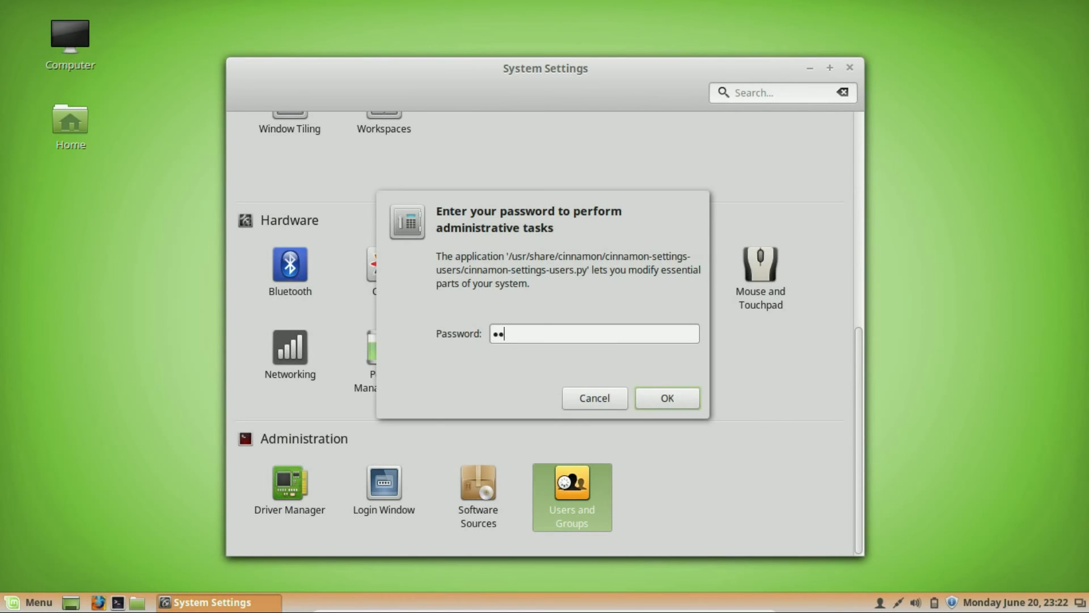
key(Return)
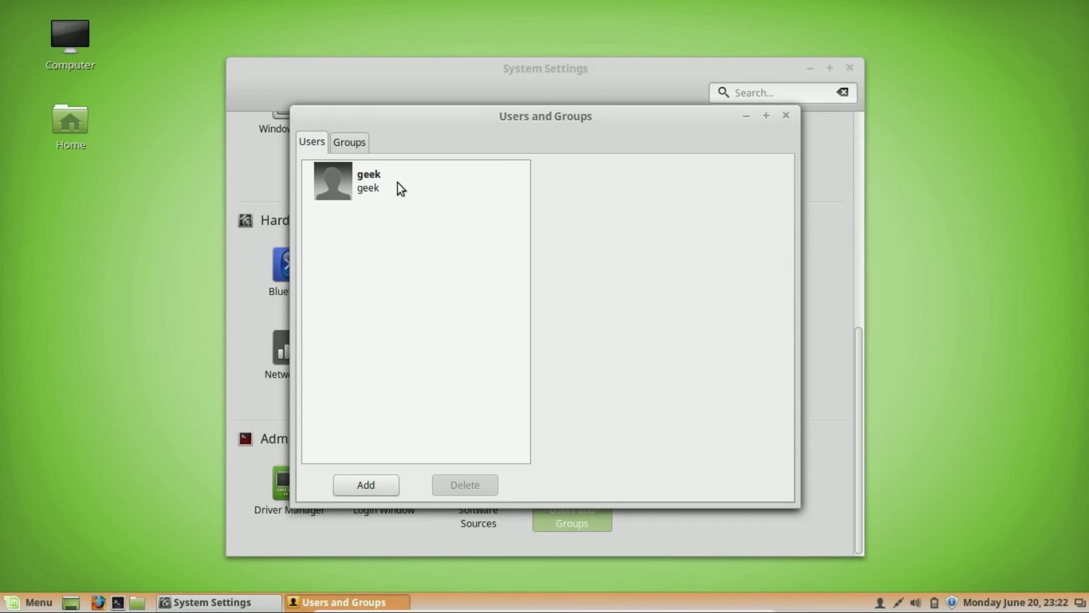
Select the existing user and keep its account type as Administrator.
click(357, 193)
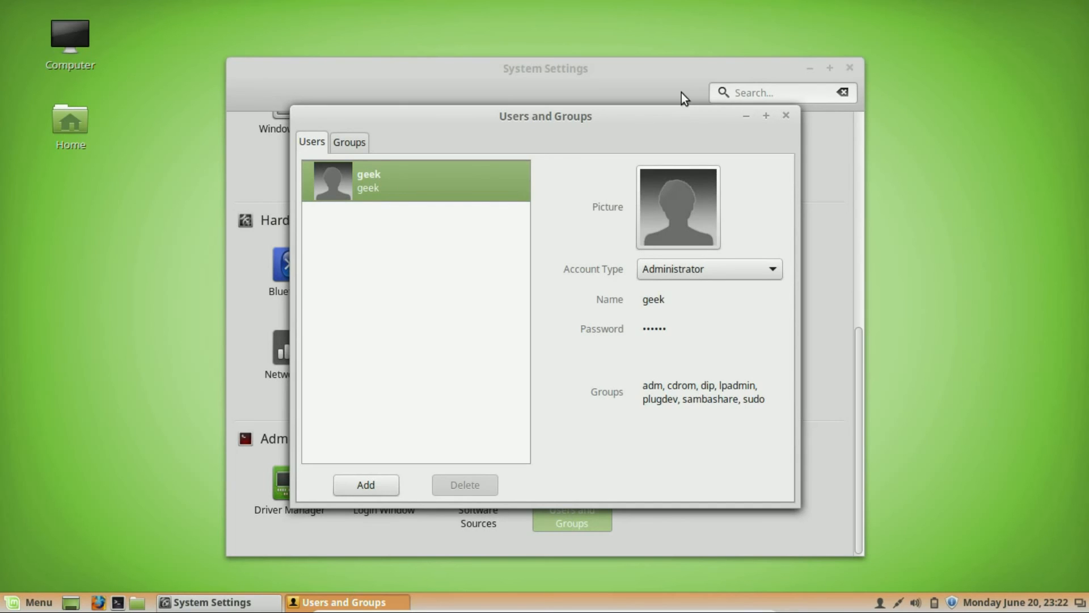
click(721, 269)
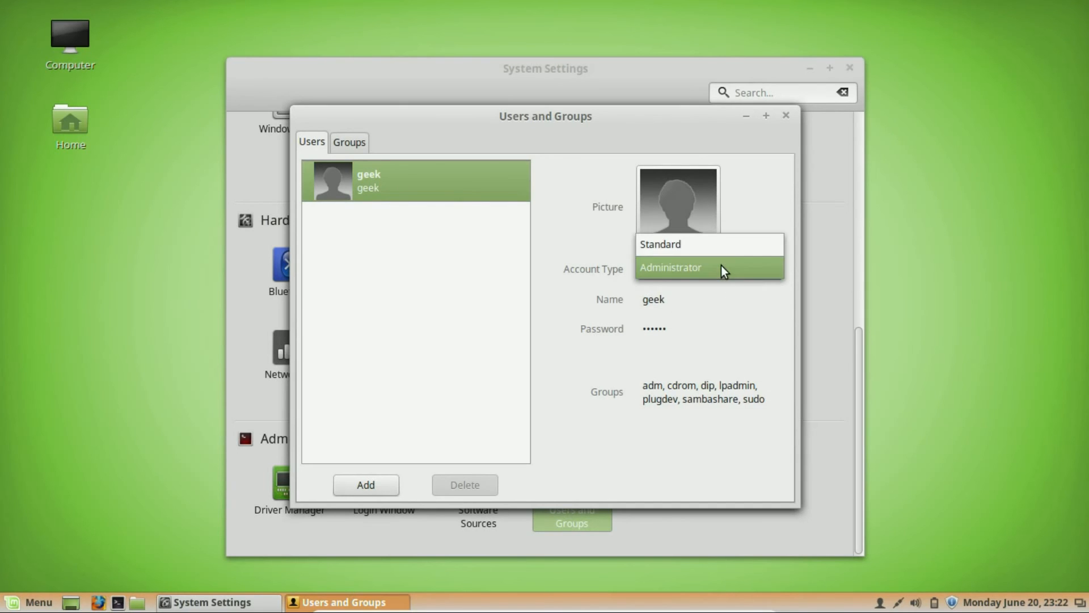
click(722, 268)
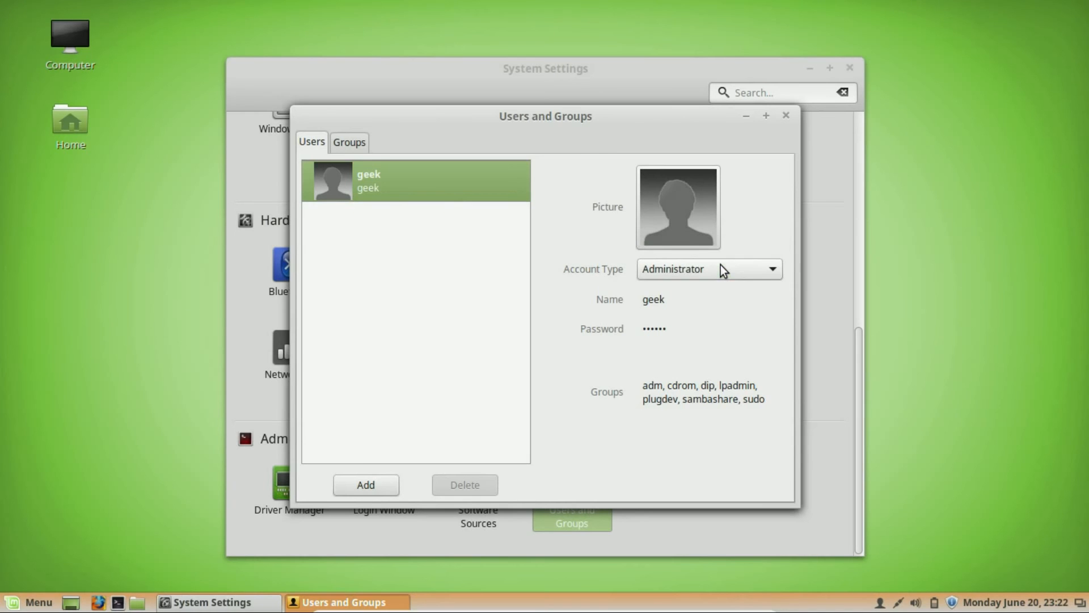
click(373, 486)
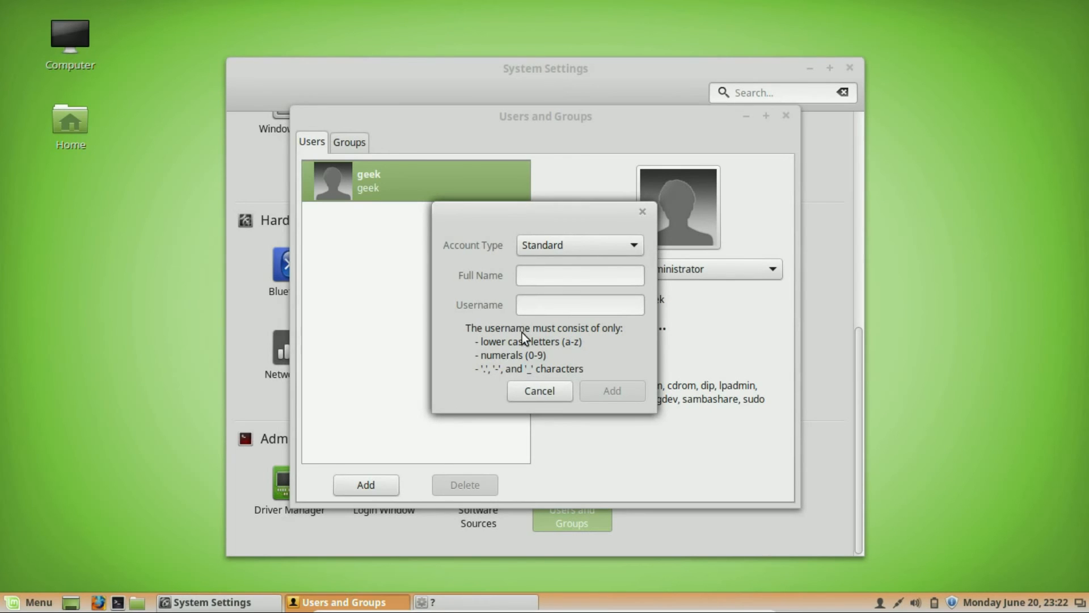
click(564, 277)
text(Test)
click(586, 308)
text(Test)
click(601, 241)
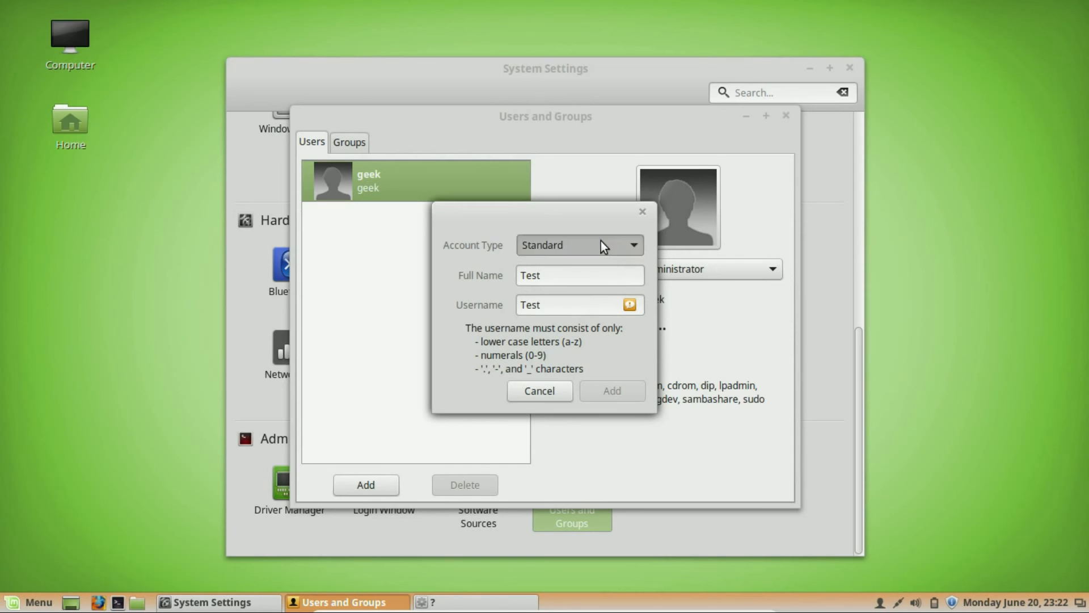
click(601, 240)
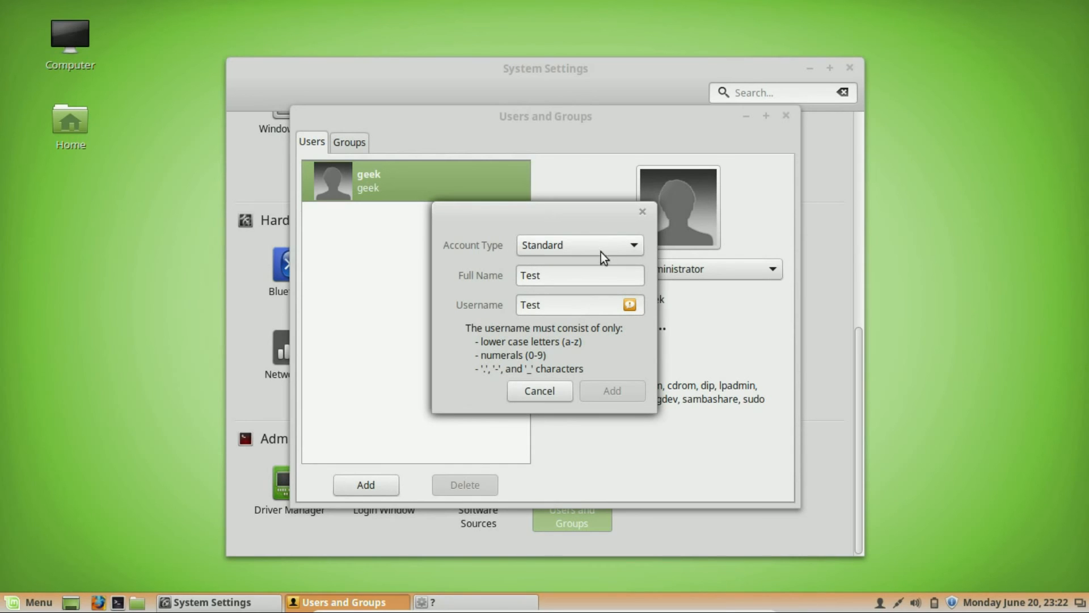
click(567, 279)
click(562, 310)
Cancel the new-user dialog, then close the Users and Groups and System Settings windows.
click(642, 213)
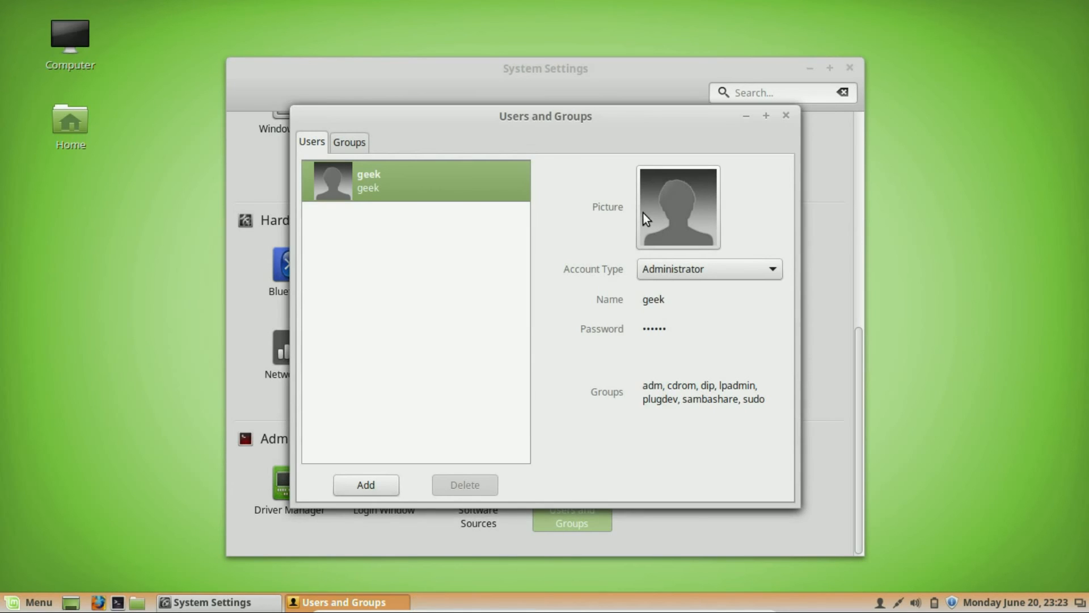
click(787, 116)
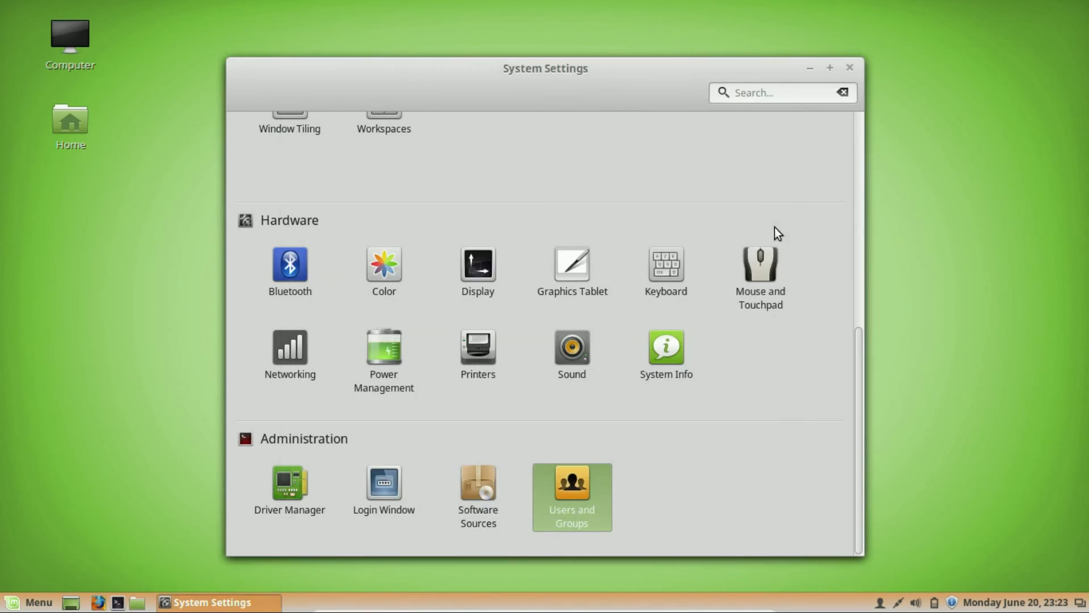
scroll(807, 365, up, 5)
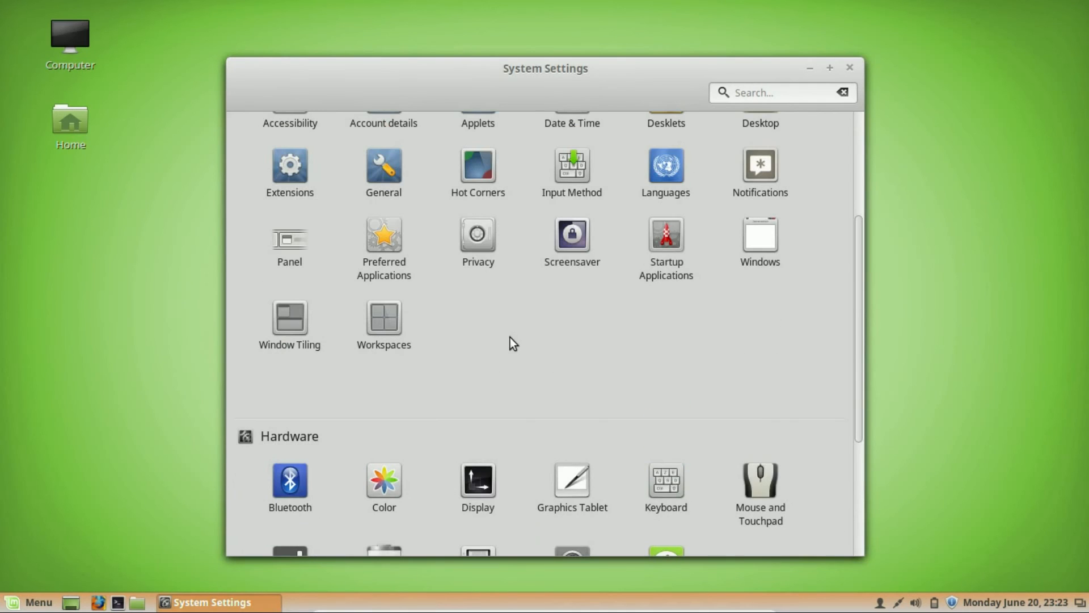
scroll(612, 285, up, 2)
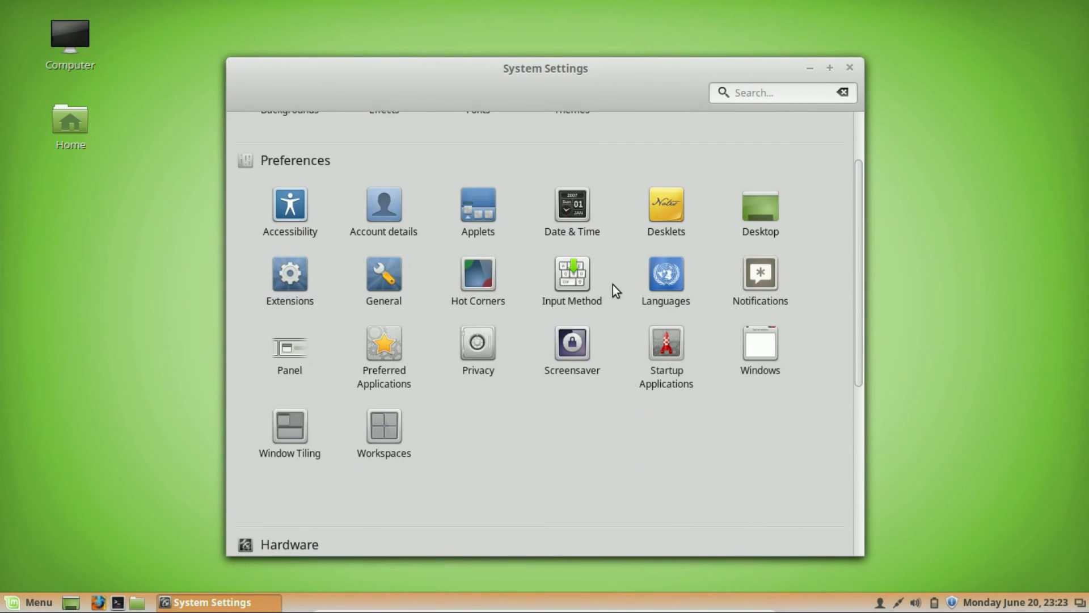
scroll(615, 290, up, 2)
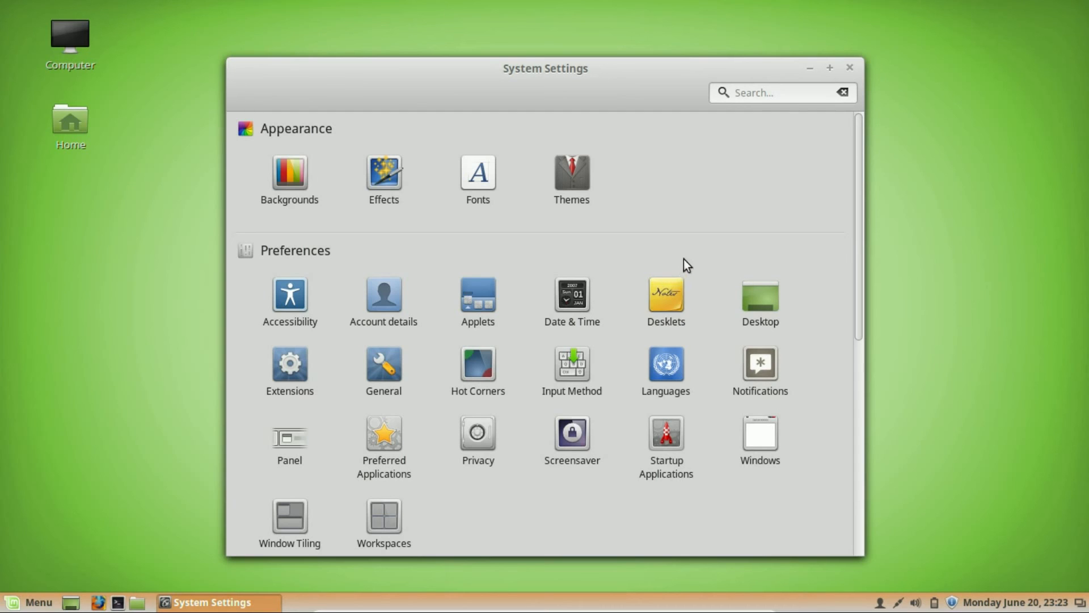
click(851, 67)
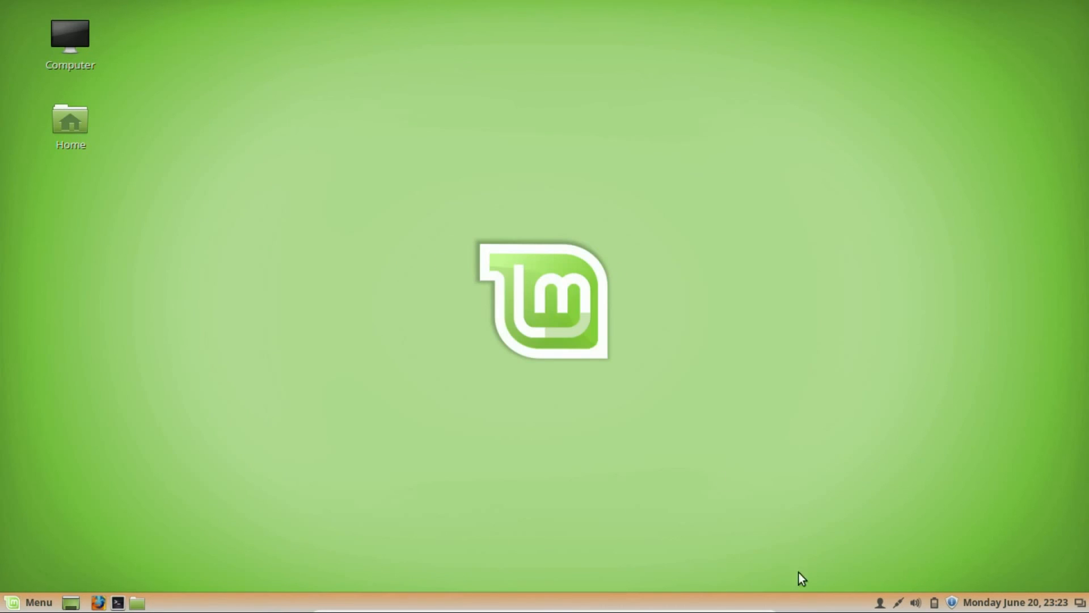
Turn on panel edit mode and open the Applets manager.
right_click(858, 606)
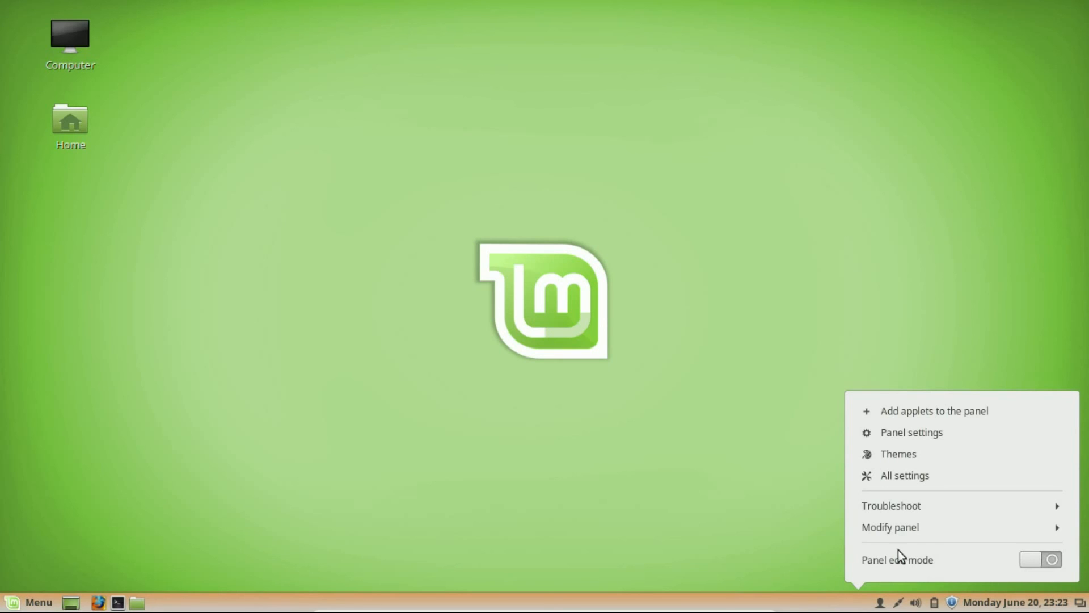
click(1035, 558)
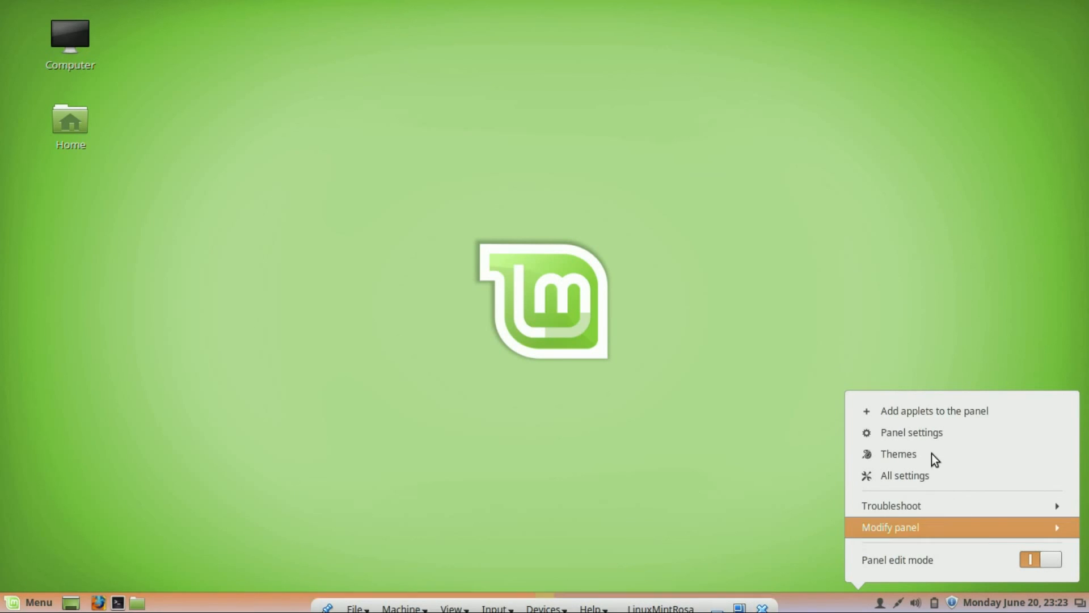
click(930, 411)
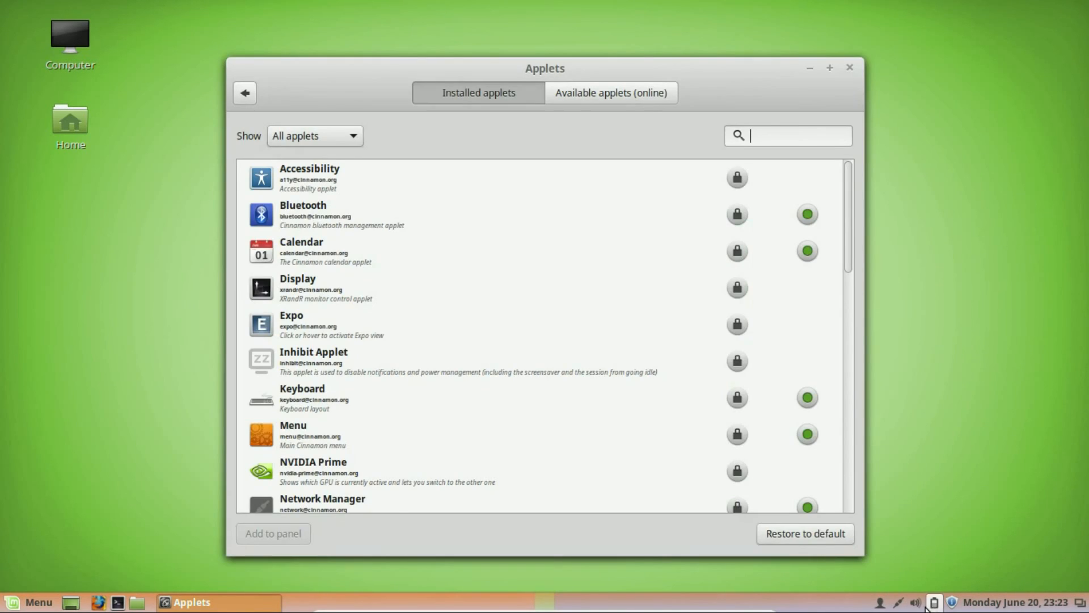
Browse installed and online applets, dismiss the download error, and close Applets.
scroll(432, 326, down, 4)
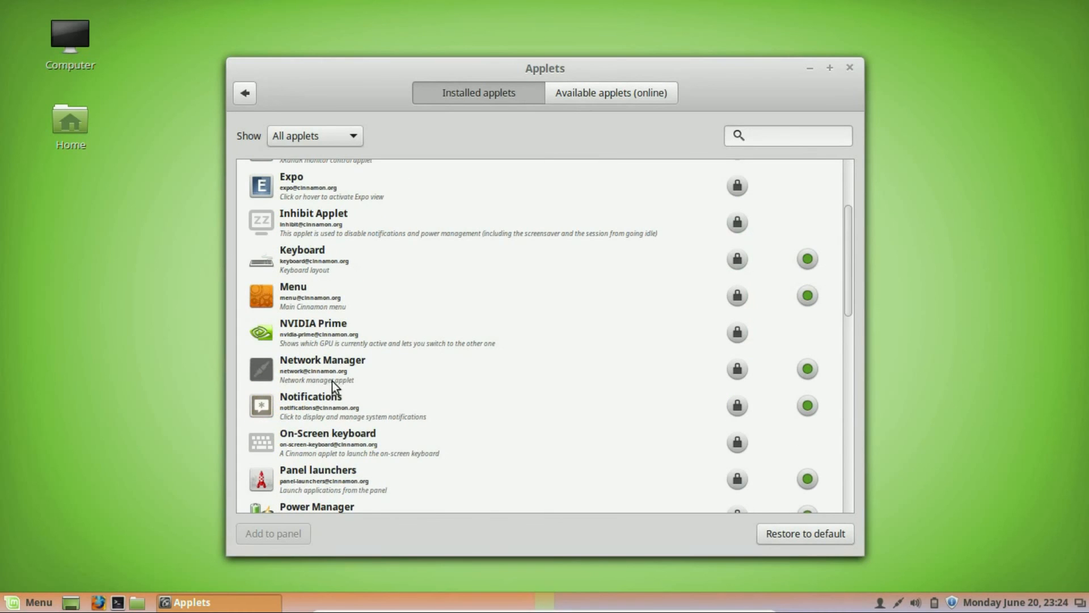
click(616, 102)
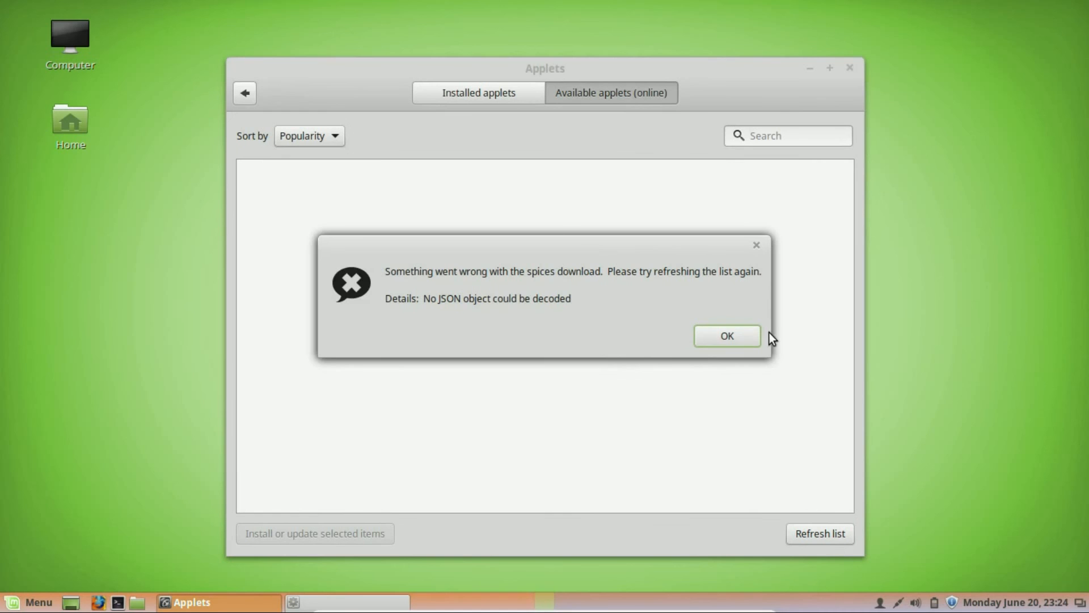
click(702, 341)
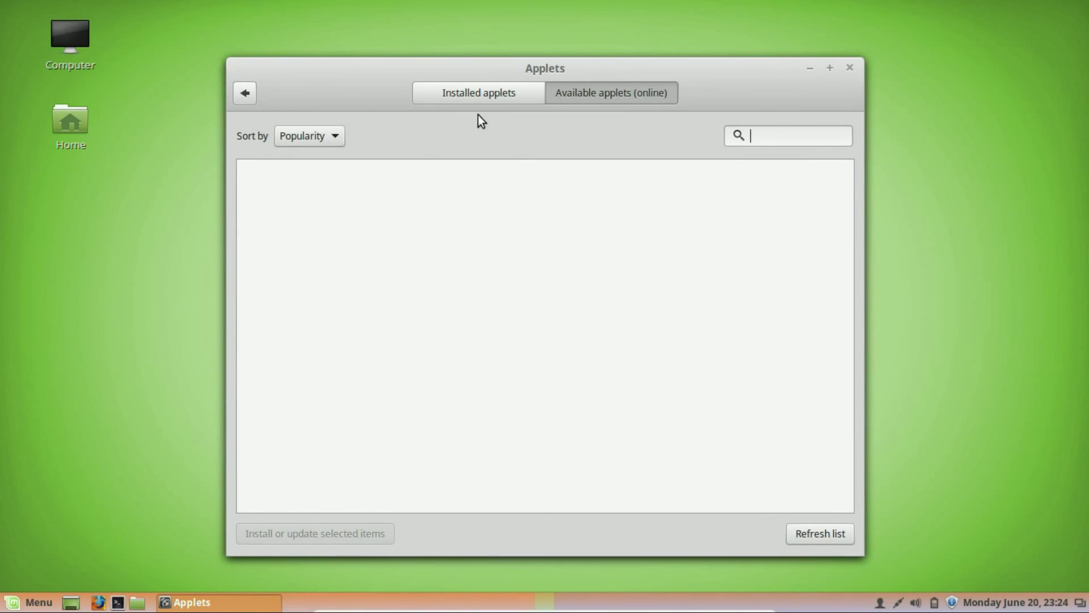
click(468, 100)
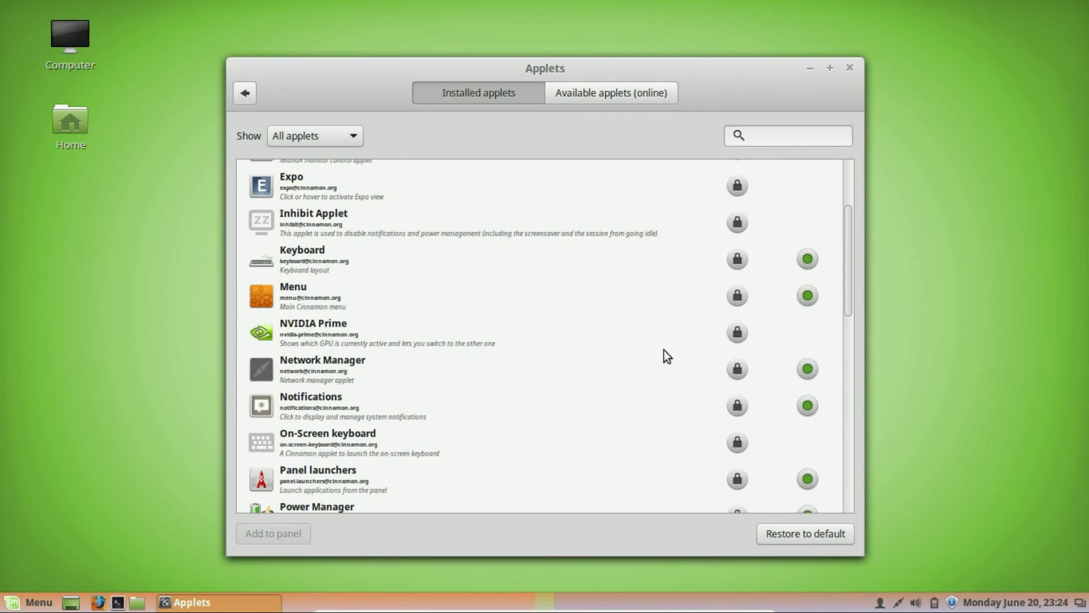
scroll(586, 364, down, 6)
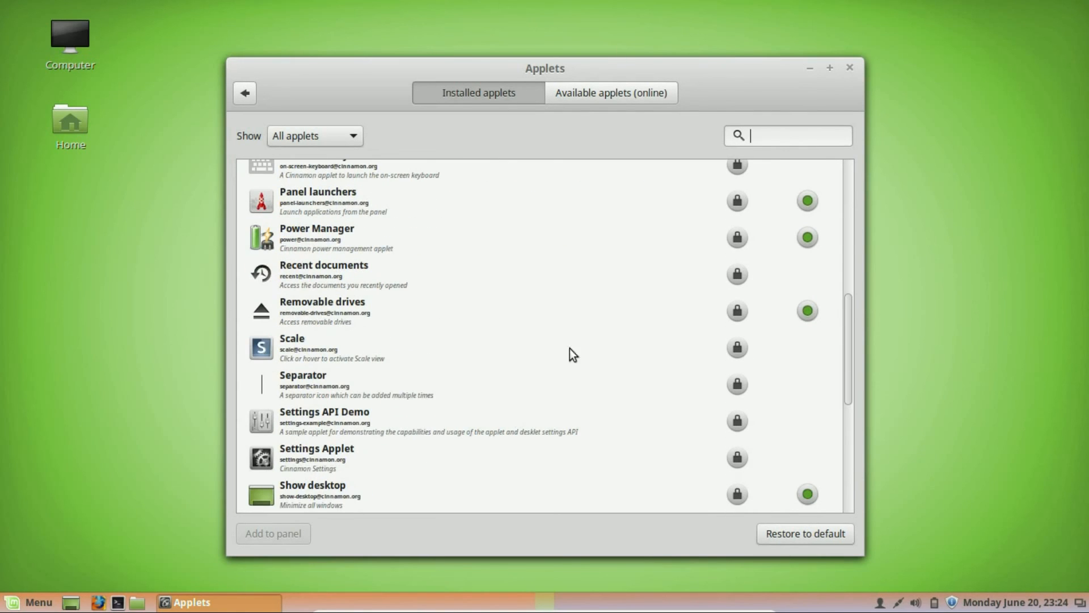
click(849, 68)
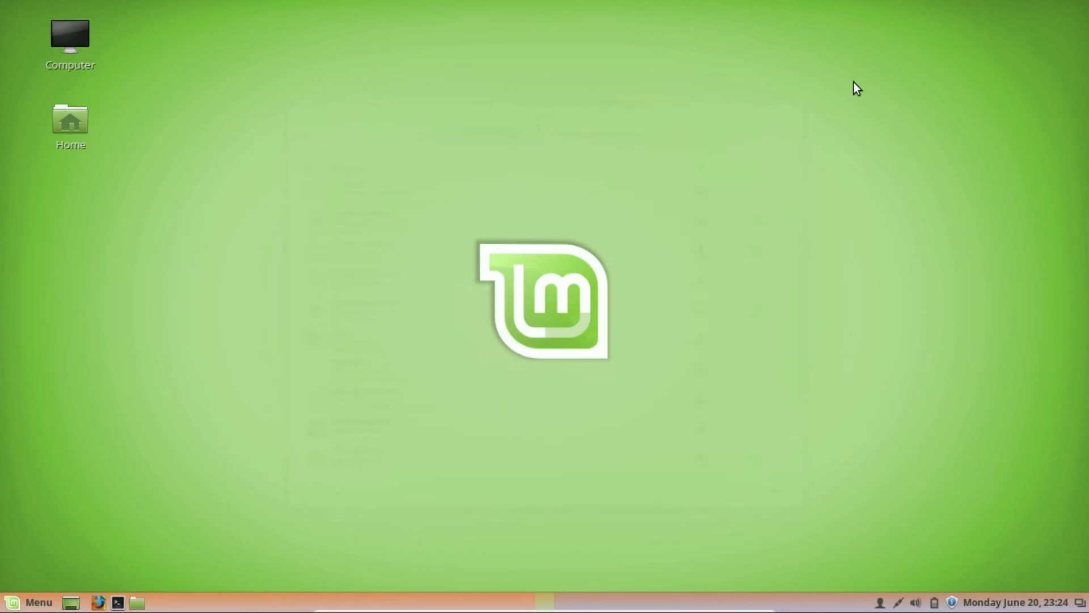
Switch panel edit mode off from the panel's Modify panel menu and dismiss the menu.
right_click(829, 608)
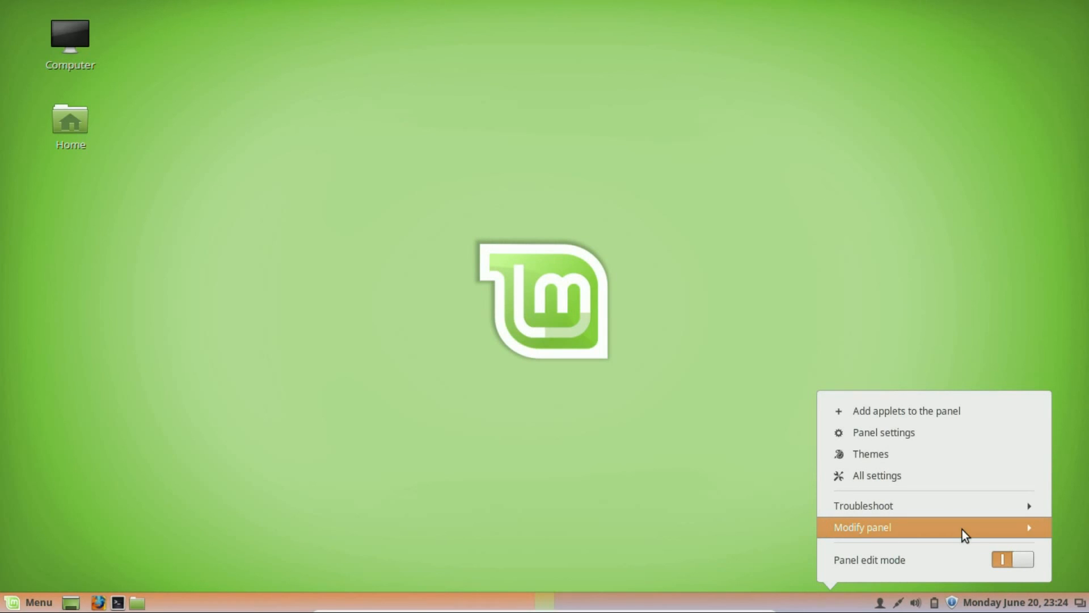
click(899, 520)
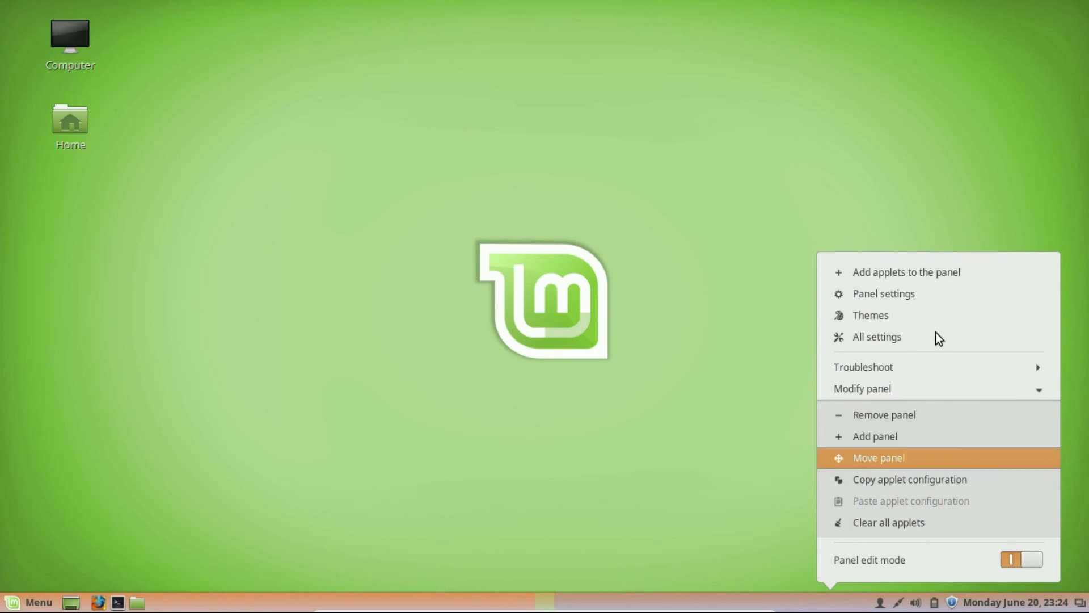
click(1013, 559)
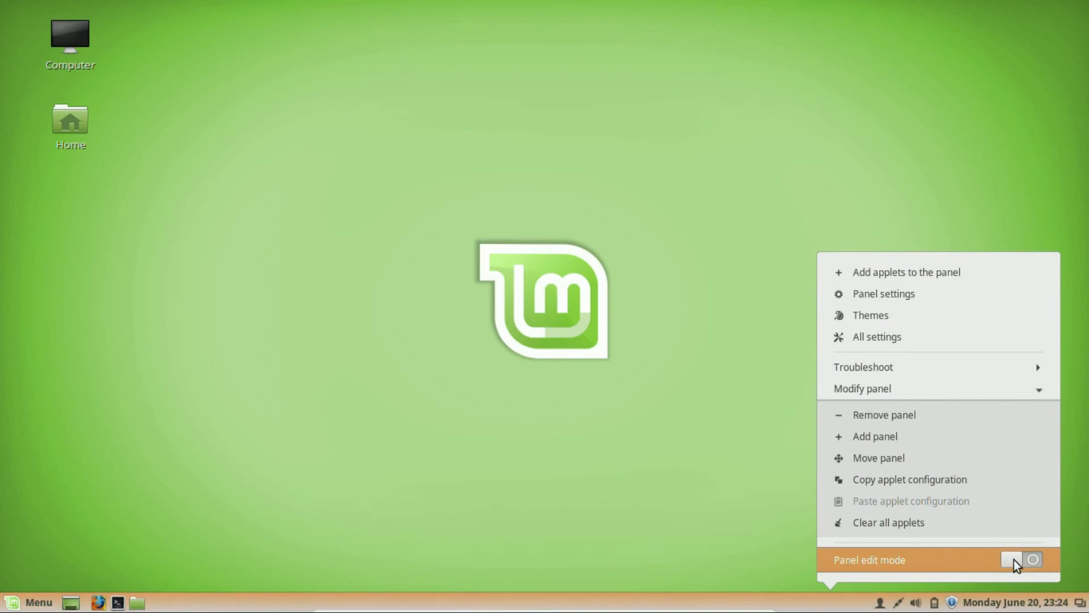
click(669, 486)
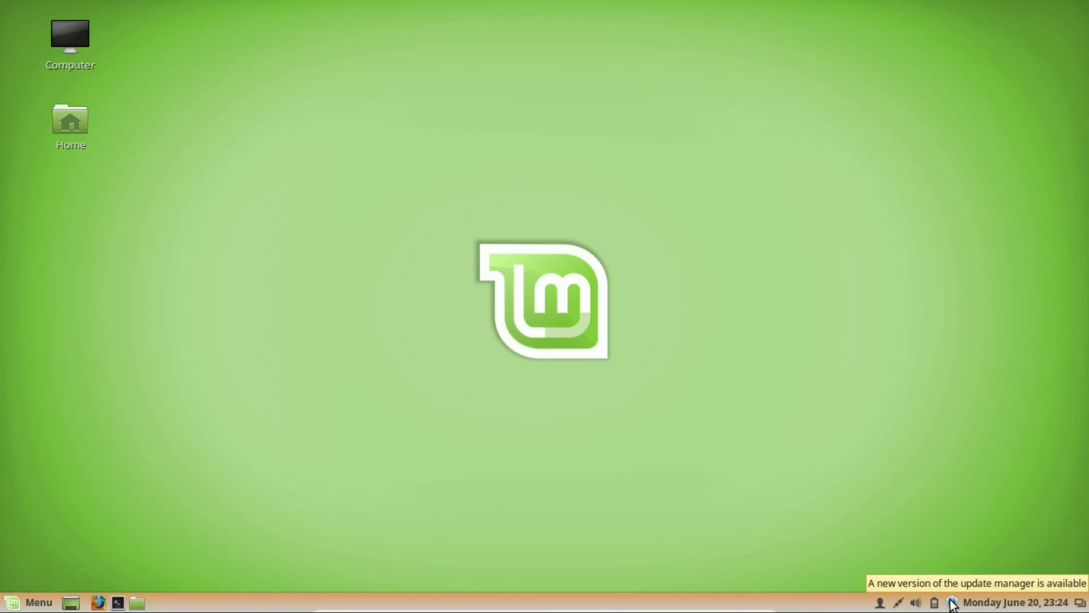
click(16, 605)
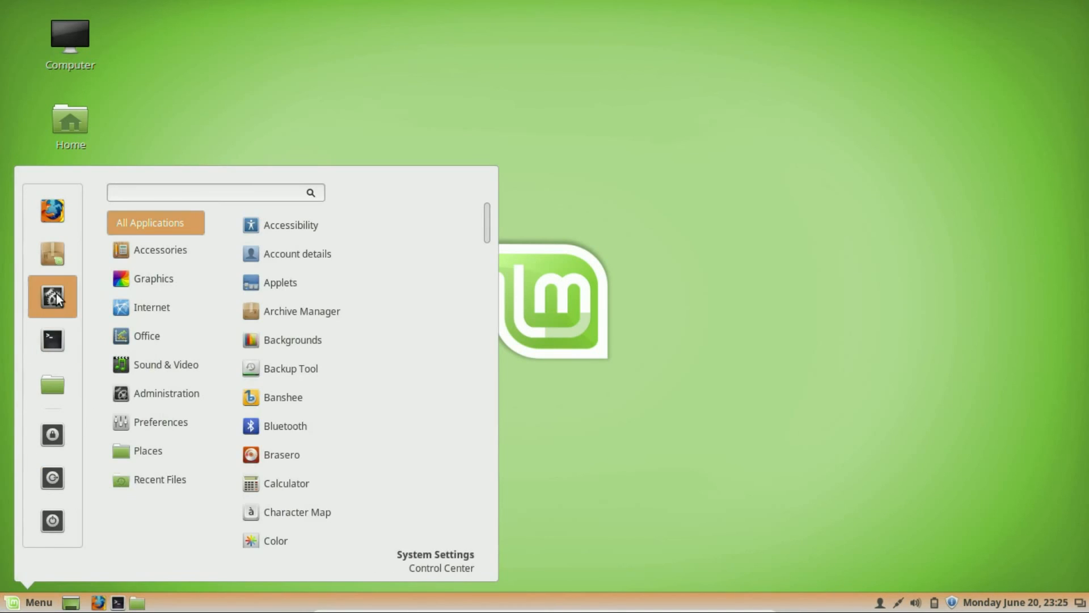
click(669, 345)
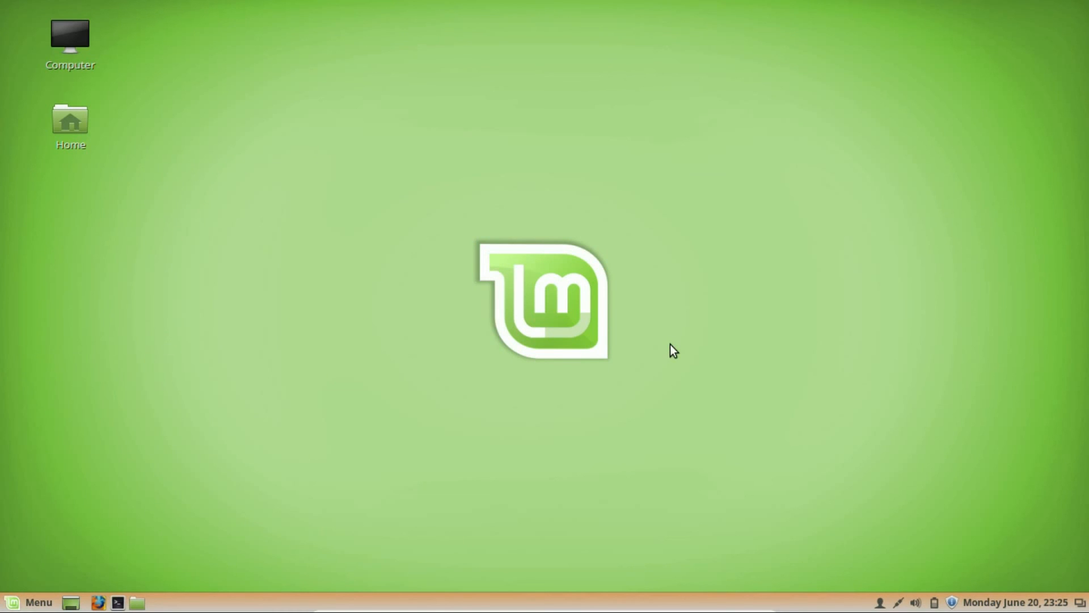